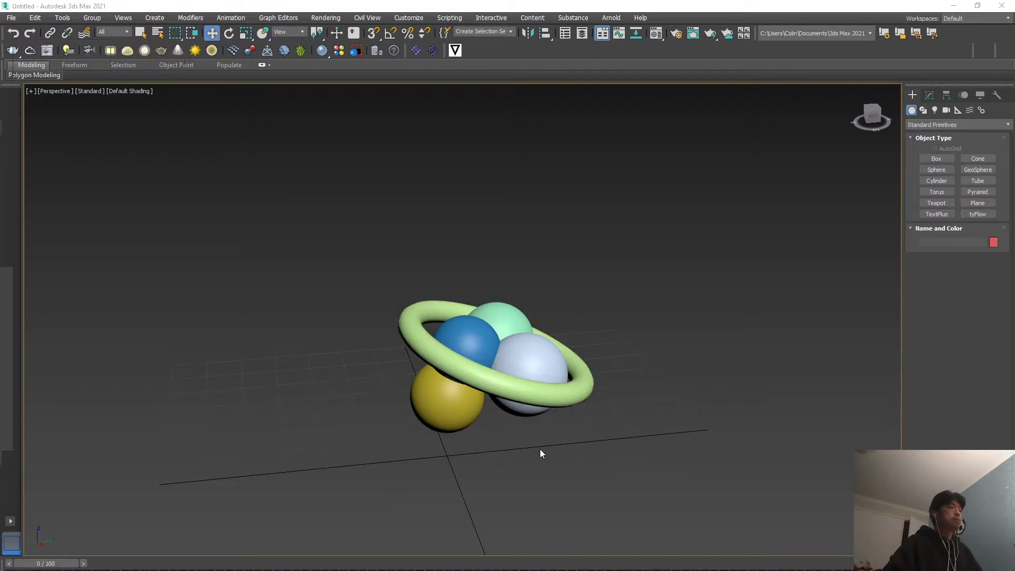
{"action": "middle_click_drag", "start_coordinate": [538, 449], "coordinate": [501, 447], "text": "alt"}
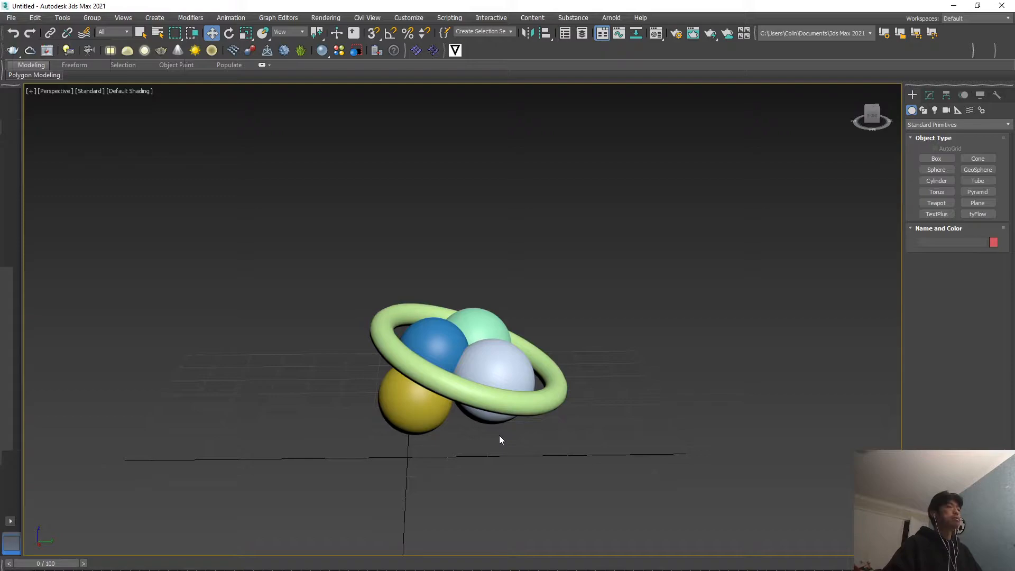
{"action": "middle_click_drag", "start_coordinate": [510, 434], "coordinate": [480, 425]}
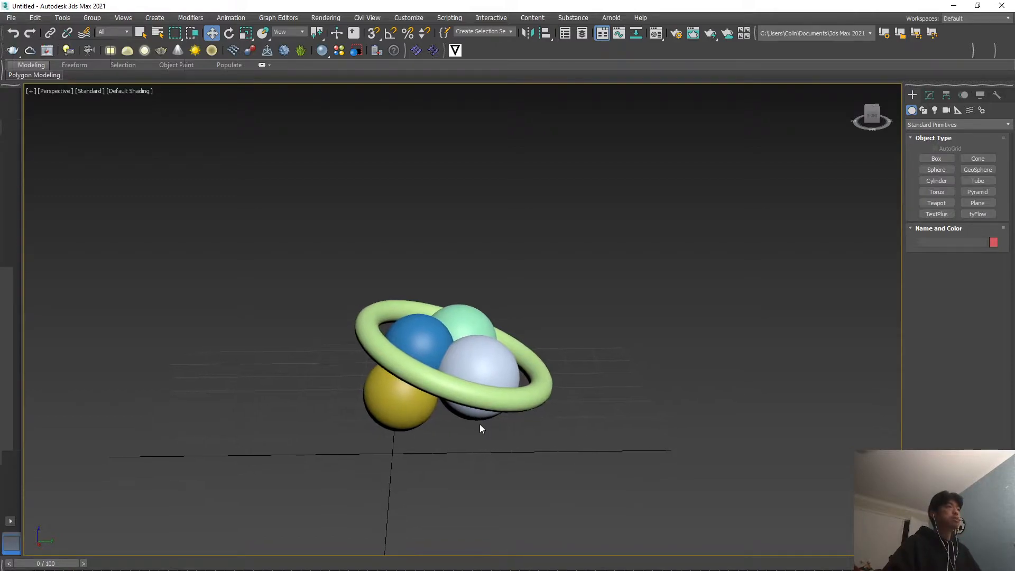
{"action": "middle_click_drag", "start_coordinate": [711, 294], "coordinate": [690, 297]}
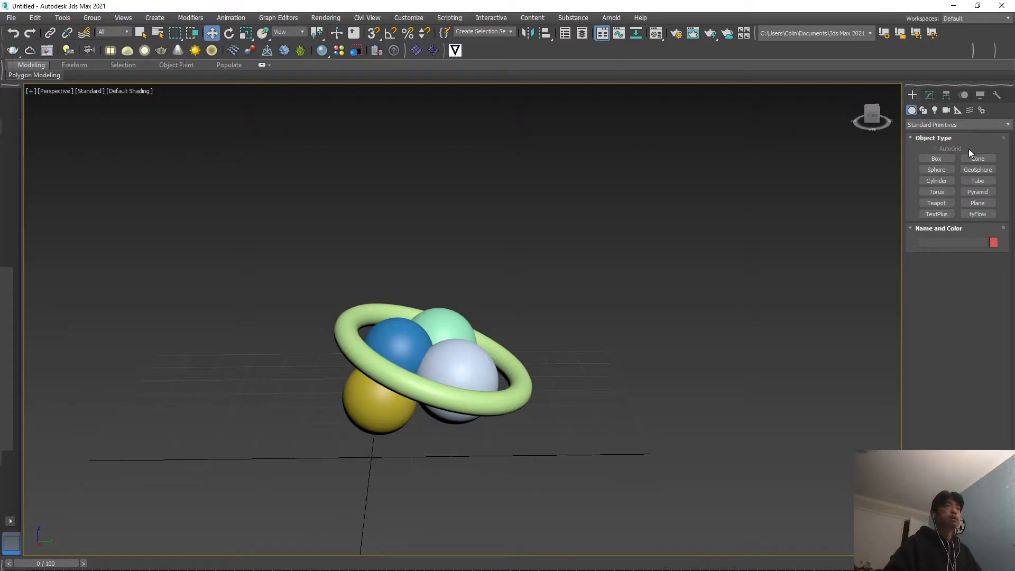
Step: Create a geosphere with a radius of about 46 mm and move it over the small spheres and torus
{"action": "left_click", "coordinate": [978, 169]}
{"action": "left_click_drag", "start_coordinate": [628, 378], "coordinate": [720, 443]}
{"action": "key", "text": "w"}
{"action": "left_click_drag", "start_coordinate": [656, 382], "coordinate": [690, 330]}
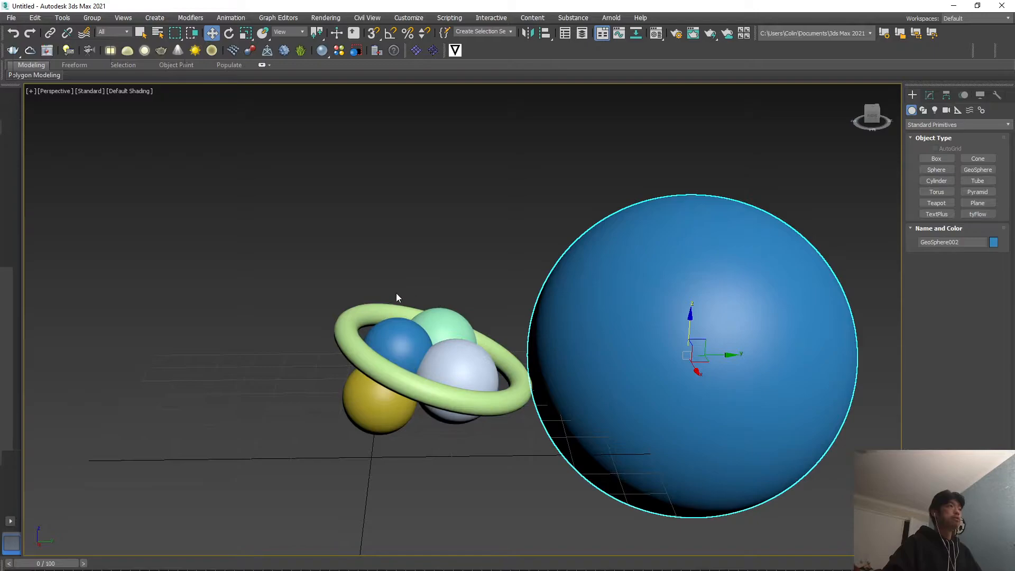
{"action": "left_click_drag", "start_coordinate": [731, 355], "coordinate": [424, 404]}
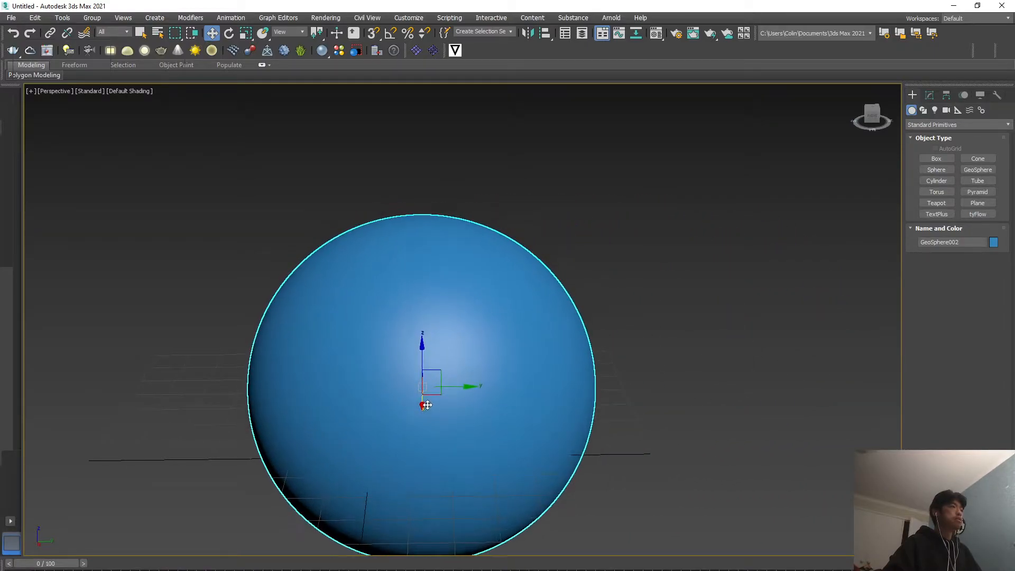
{"action": "middle_click_drag", "start_coordinate": [423, 408], "coordinate": [519, 370], "text": "alt"}
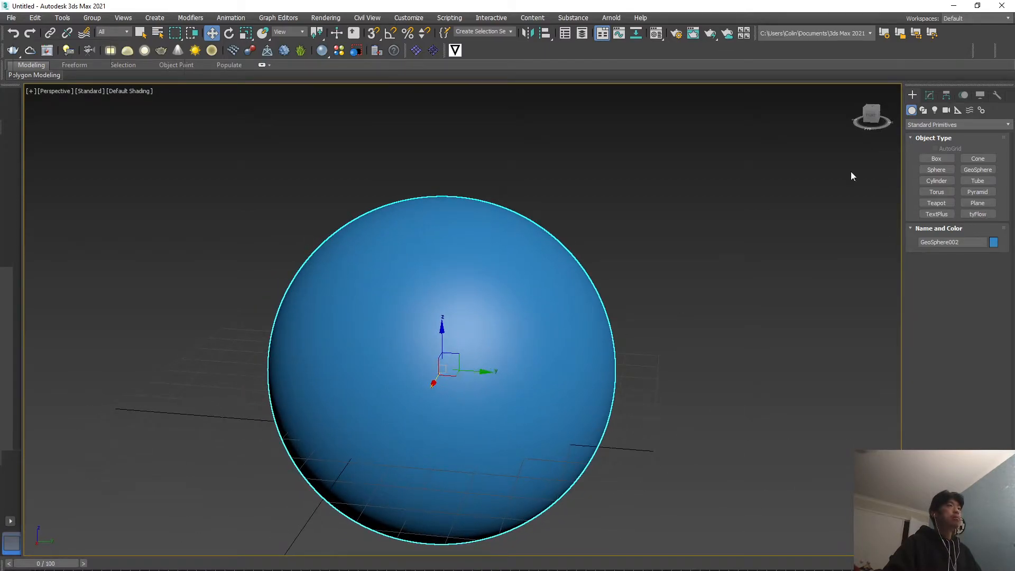
{"action": "left_click", "coordinate": [931, 95]}
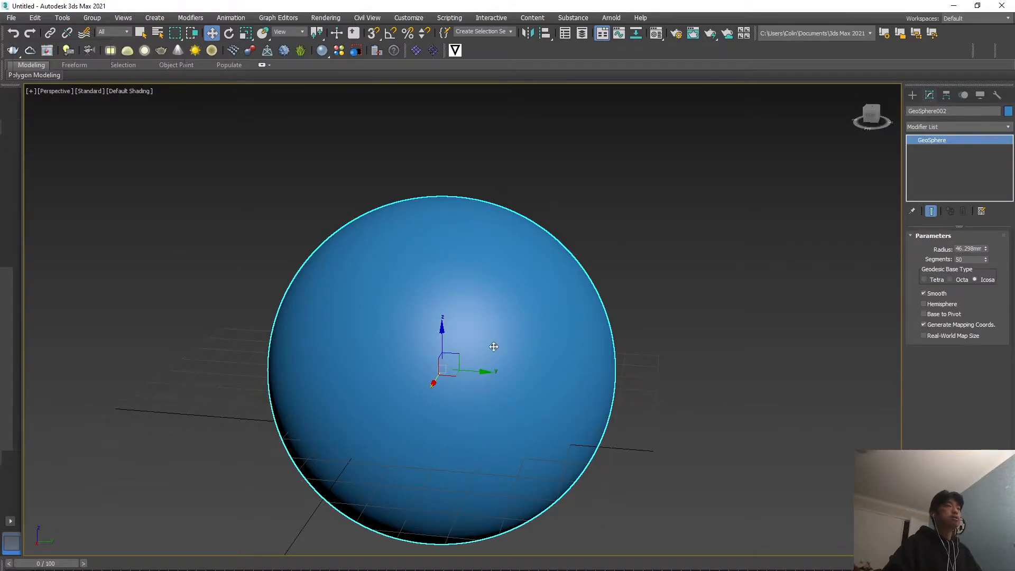
Step: Move the large blue geosphere off the group of small spheres and torus, and delete it
{"action": "left_click_drag", "start_coordinate": [484, 373], "coordinate": [784, 366]}
{"action": "middle_click_drag", "start_coordinate": [731, 365], "coordinate": [640, 354]}
{"action": "scroll", "coordinate": [617, 354], "scroll_direction": "down", "scroll_amount": 2}
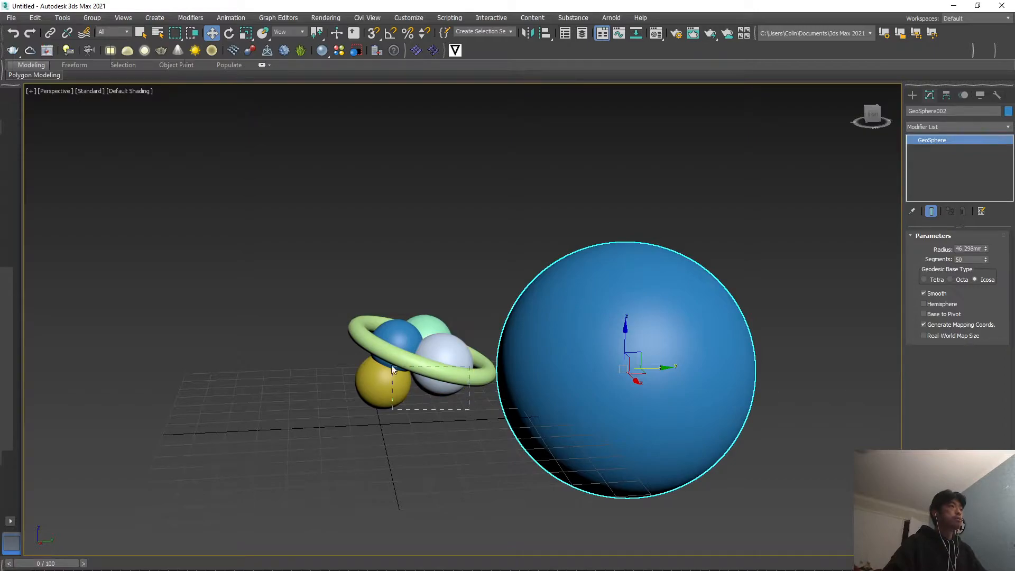
{"action": "left_click_drag", "start_coordinate": [394, 372], "coordinate": [348, 303]}
{"action": "left_click", "coordinate": [452, 476]}
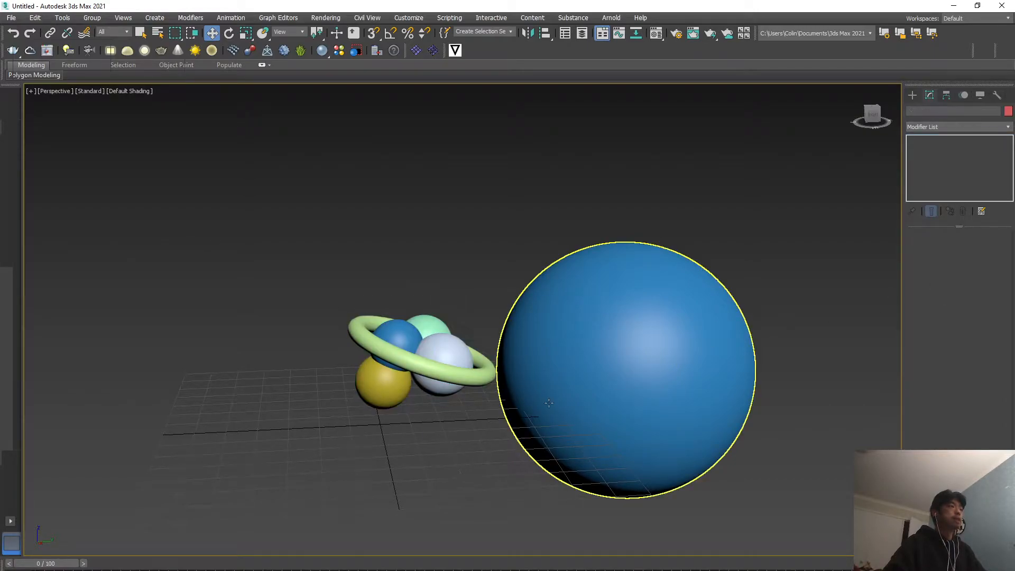
{"action": "left_click", "coordinate": [475, 376]}
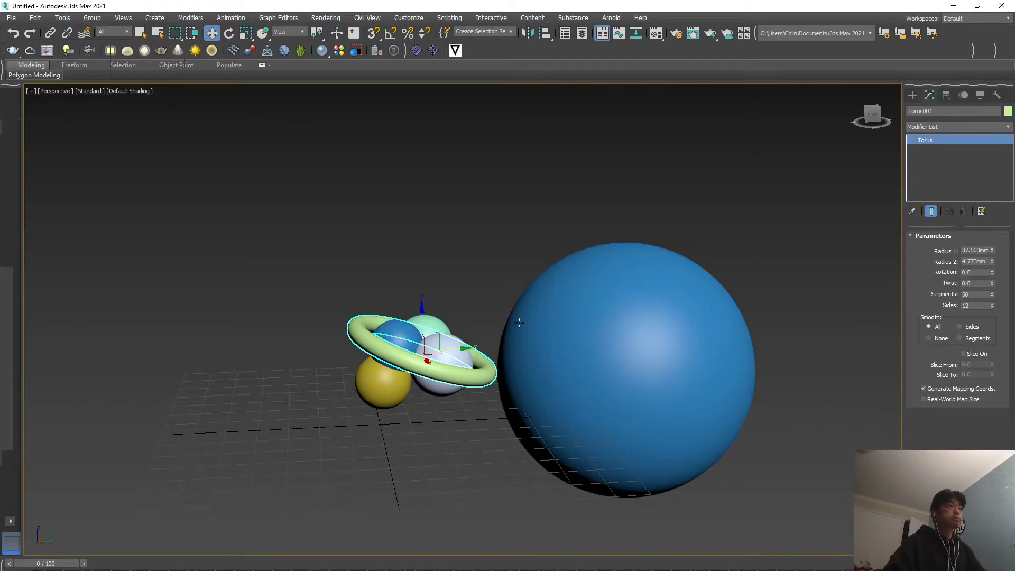
{"action": "left_click", "coordinate": [627, 397]}
{"action": "key", "text": "Delete"}
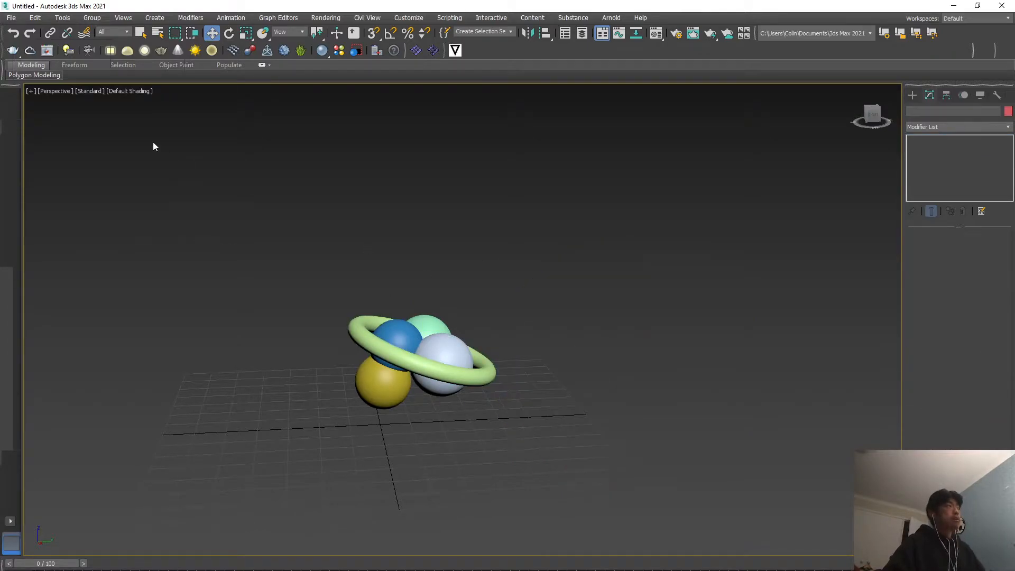
Step: Unhide GeoSphere001 through the Scene Explorer
{"action": "left_click", "coordinate": [565, 34]}
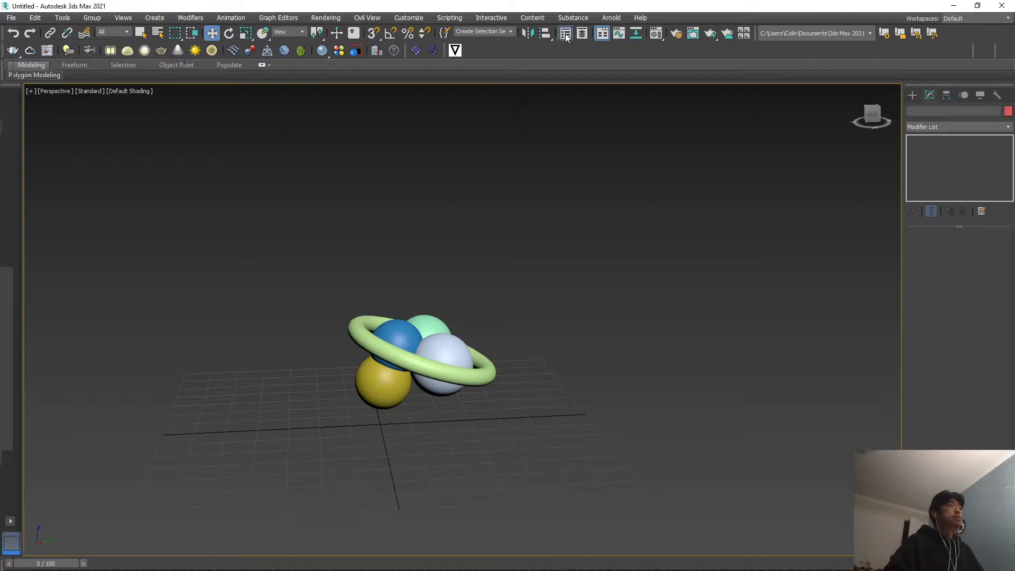
{"action": "left_click", "coordinate": [60, 155]}
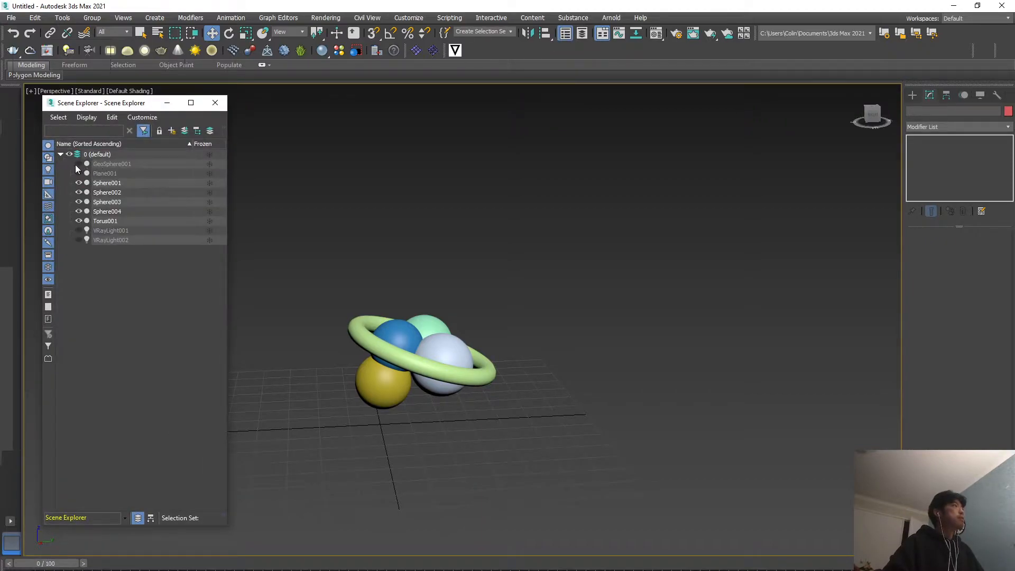
{"action": "left_click", "coordinate": [79, 164]}
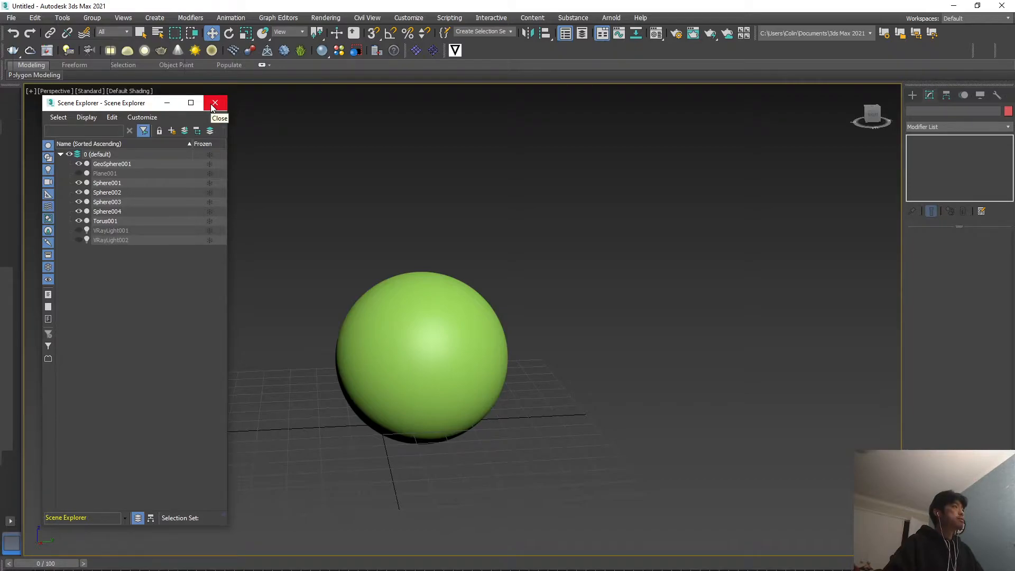
{"action": "left_click", "coordinate": [214, 104]}
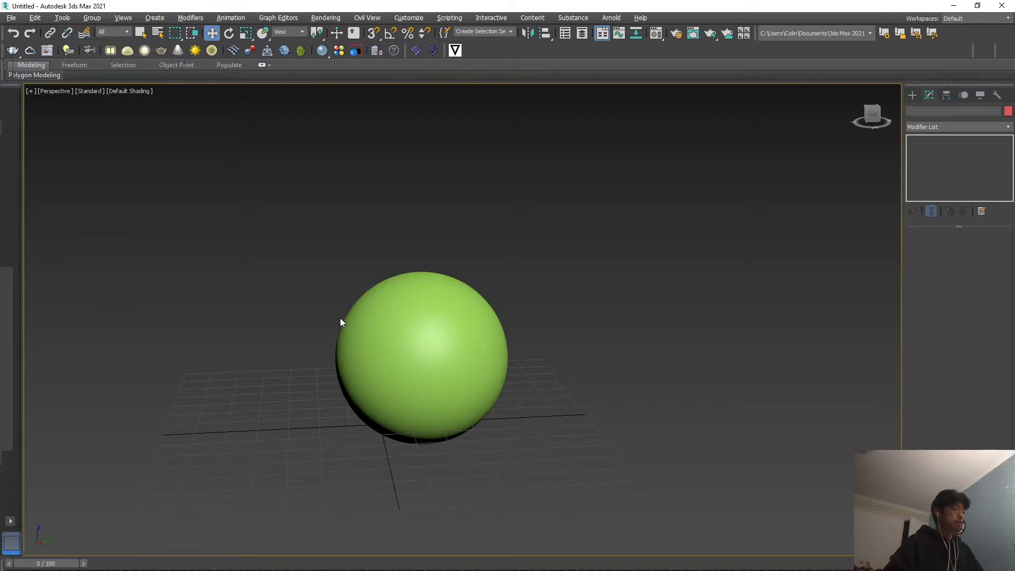
Step: Inspect the objects enclosed by the green geosphere with see-through display, and return it to solid display
{"action": "left_click", "coordinate": [352, 376]}
{"action": "key", "text": "alt+x"}
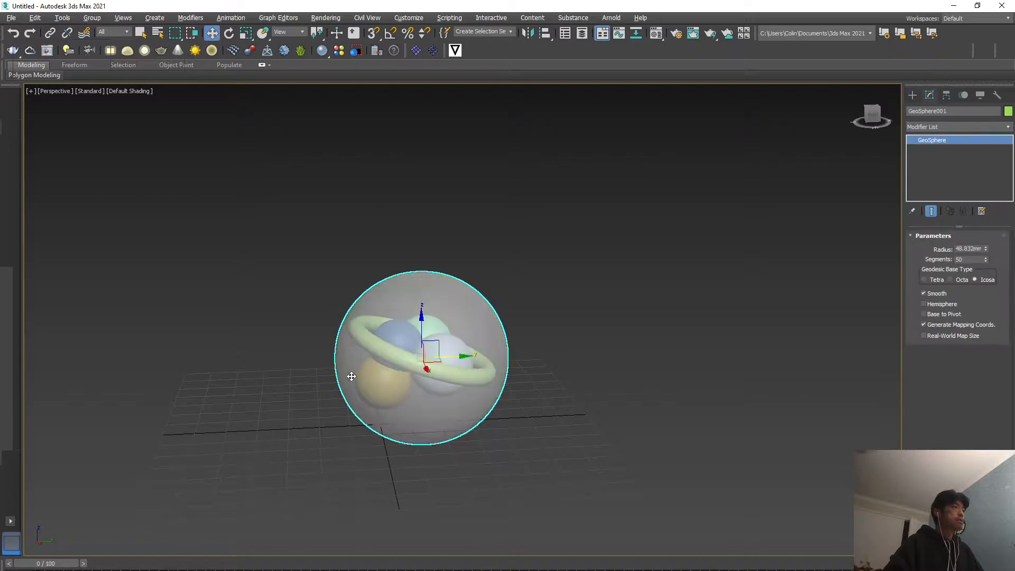
{"action": "middle_click_drag", "start_coordinate": [399, 397], "coordinate": [440, 410], "text": "alt"}
{"action": "scroll", "coordinate": [444, 423], "scroll_direction": "up", "scroll_amount": 2}
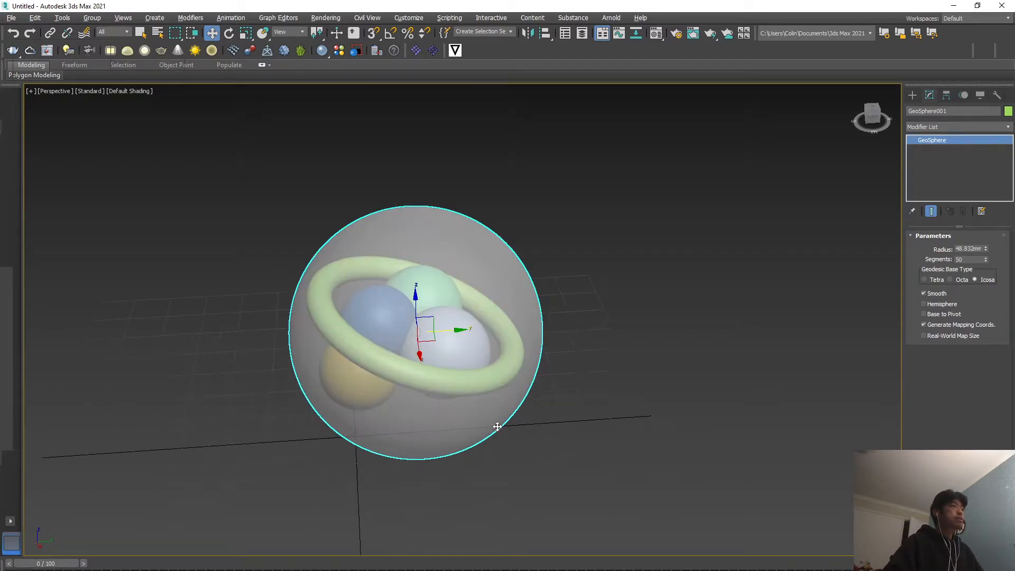
{"action": "key", "text": "alt+x"}
{"action": "middle_click_drag", "start_coordinate": [509, 419], "coordinate": [567, 404], "text": "alt"}
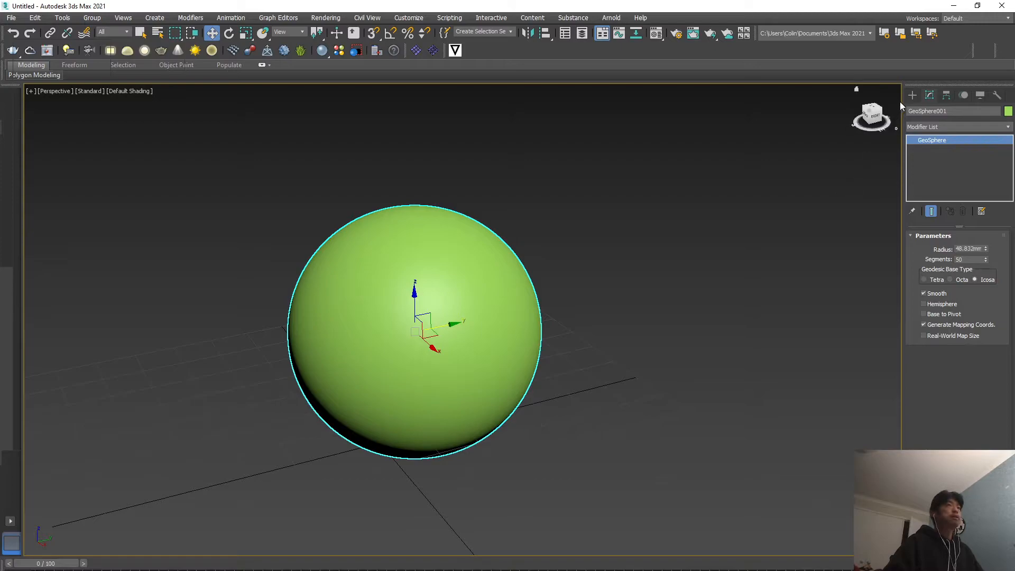
Step: Place a tyFlow object beside the green geosphere
{"action": "left_click", "coordinate": [913, 95]}
{"action": "left_click", "coordinate": [979, 215]}
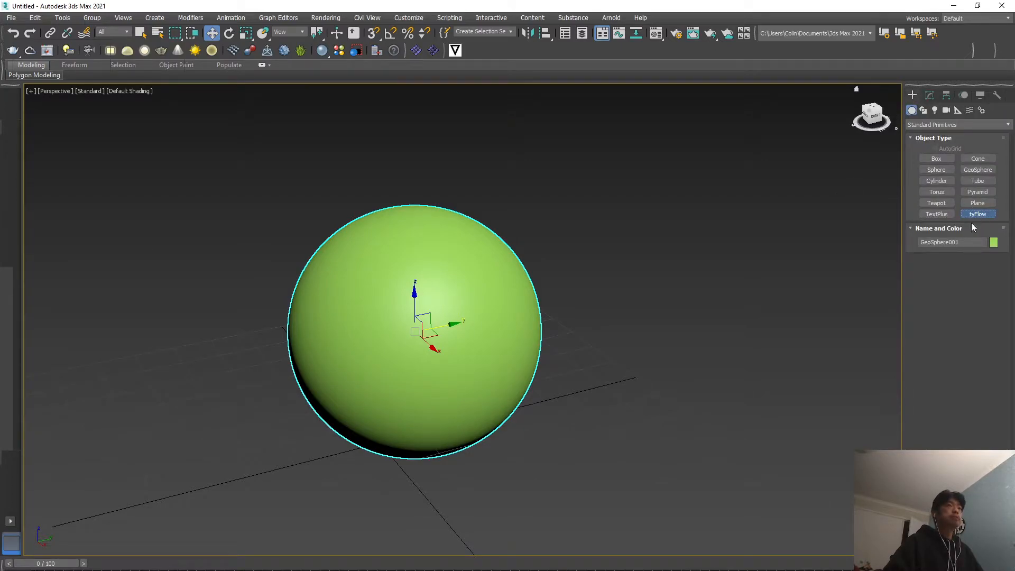
{"action": "left_click", "coordinate": [779, 416]}
{"action": "scroll", "coordinate": [687, 418], "scroll_direction": "down", "scroll_amount": 5}
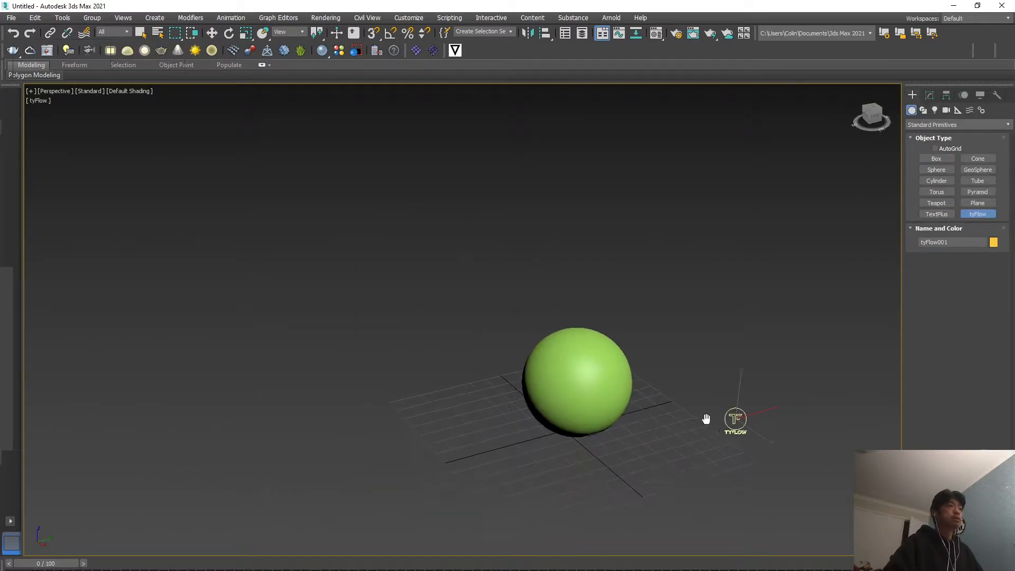
{"action": "scroll", "coordinate": [725, 418], "scroll_direction": "up", "scroll_amount": 3}
Step: Open the tyFlow editor and resize and arrange its window so the green geosphere stays in view
{"action": "left_click", "coordinate": [931, 95]}
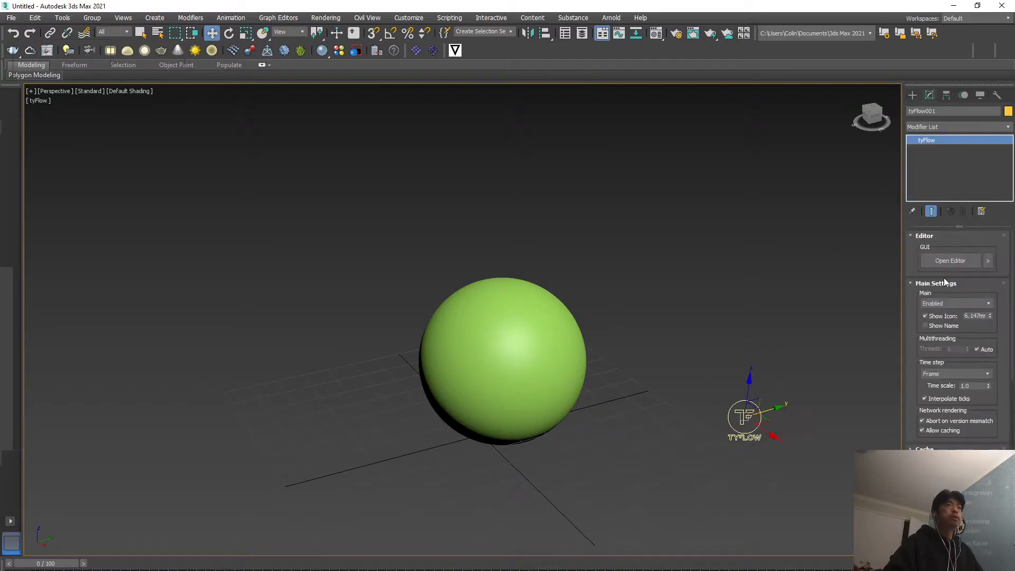
{"action": "left_click", "coordinate": [954, 264]}
{"action": "left_click_drag", "start_coordinate": [656, 118], "coordinate": [490, 133]}
{"action": "left_click_drag", "start_coordinate": [656, 260], "coordinate": [424, 258]}
{"action": "middle_click_drag", "start_coordinate": [583, 319], "coordinate": [680, 328]}
{"action": "left_click_drag", "start_coordinate": [423, 316], "coordinate": [478, 315]}
{"action": "middle_click_drag", "start_coordinate": [616, 345], "coordinate": [644, 344]}
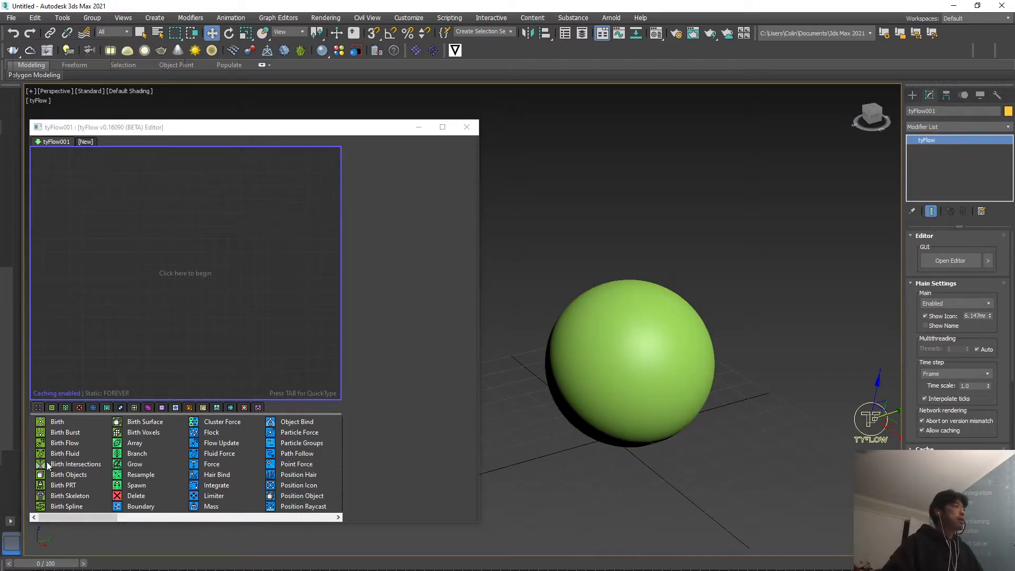
Step: Create a tyFlow event with a Birth Objects operator and pick GeoSphere001 as its source object
{"action": "left_click_drag", "start_coordinate": [55, 474], "coordinate": [56, 464]}
{"action": "left_click_drag", "start_coordinate": [84, 249], "coordinate": [124, 238]}
{"action": "left_click", "coordinate": [387, 288]}
{"action": "left_click", "coordinate": [660, 369]}
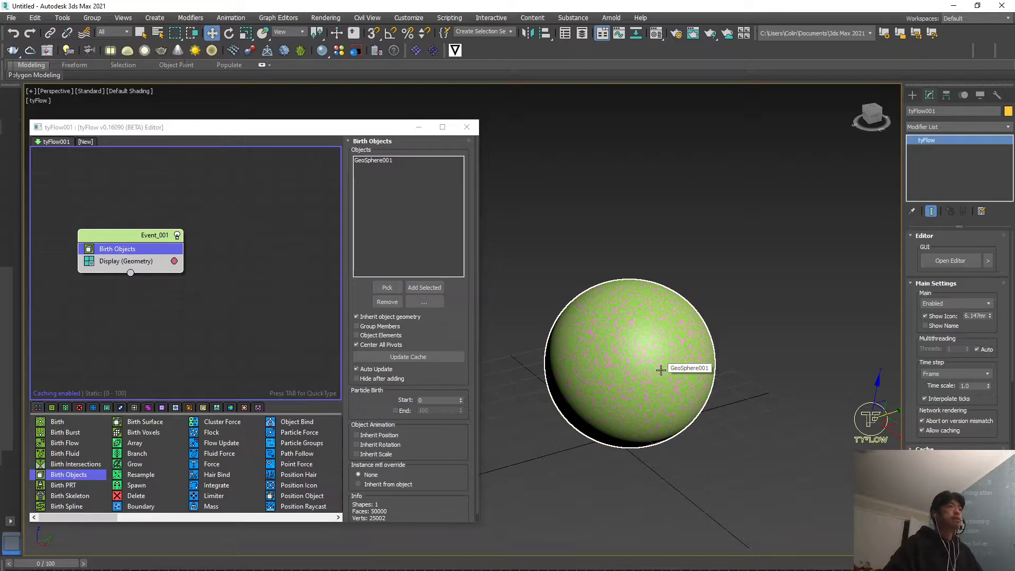
{"action": "right_click", "coordinate": [649, 368]}
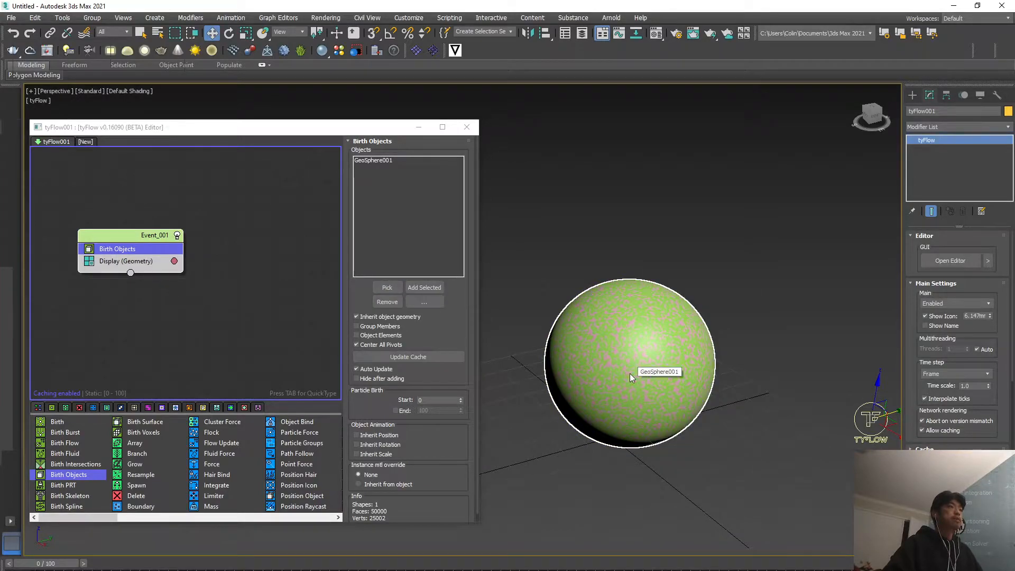
Step: Hide the original green GeoSphere001 so that only its tyFlow copy is displayed
{"action": "right_click", "coordinate": [634, 370]}
{"action": "left_click", "coordinate": [658, 337]}
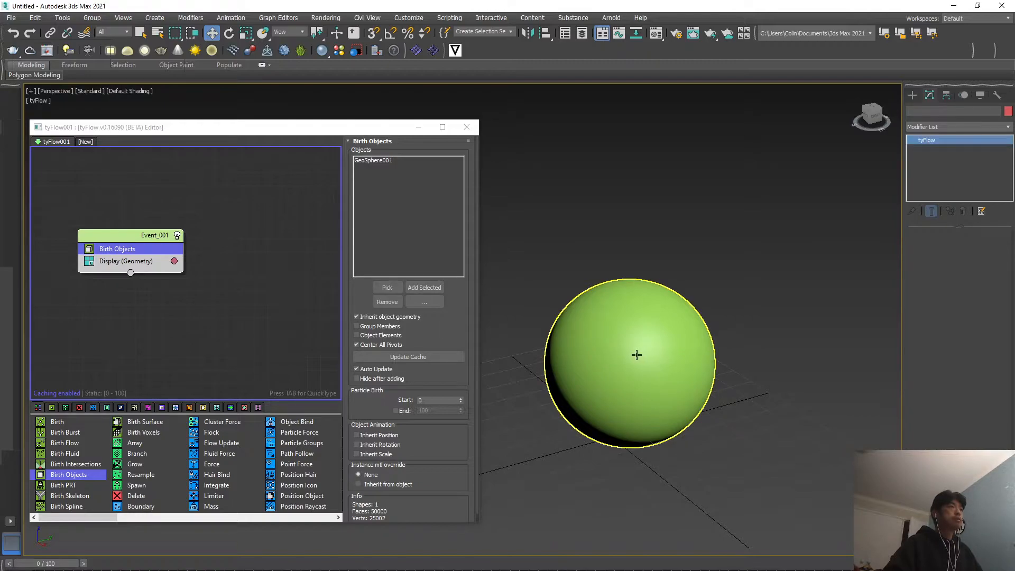
{"action": "left_click", "coordinate": [638, 355]}
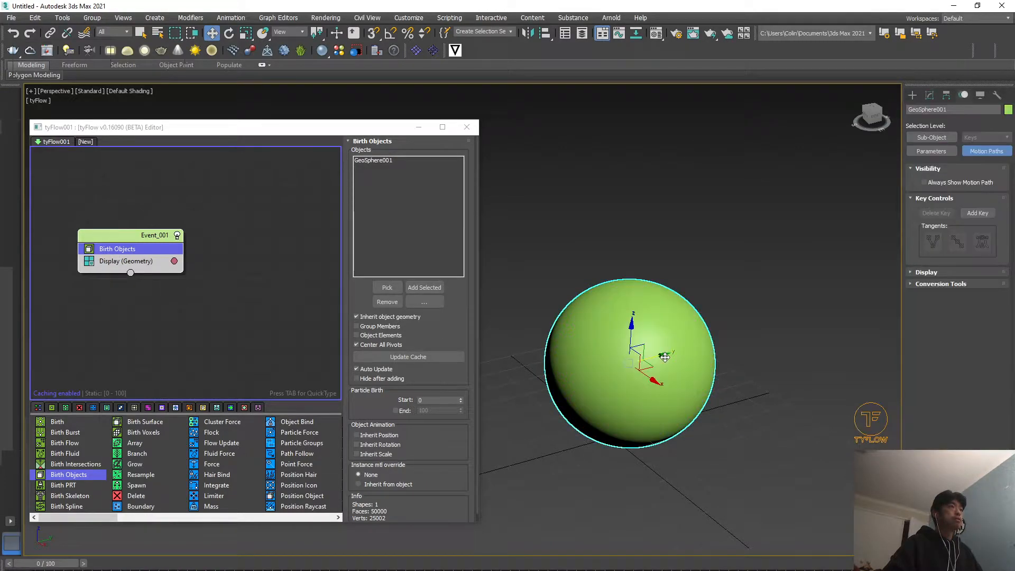
{"action": "right_click", "coordinate": [657, 340]}
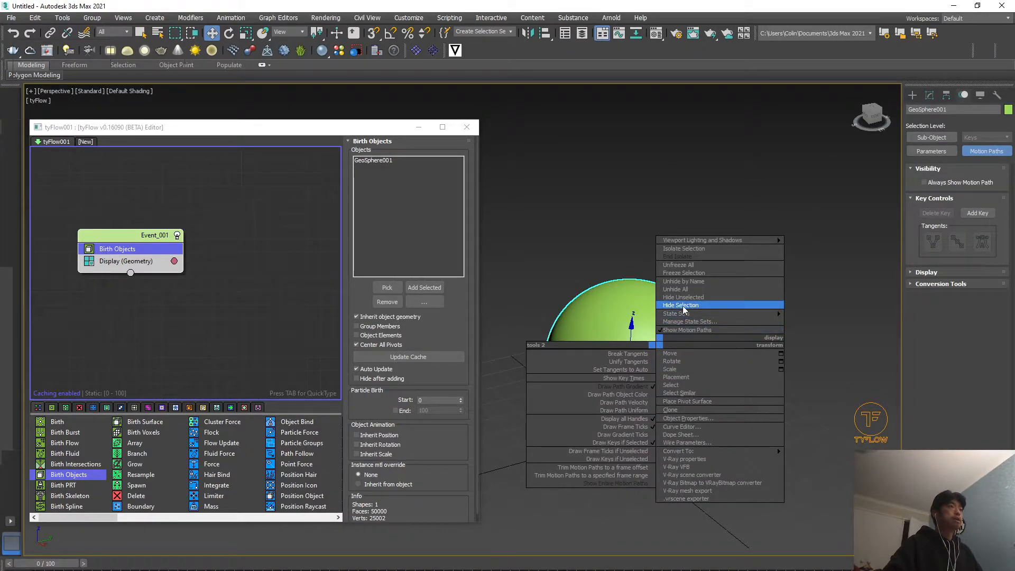
{"action": "left_click", "coordinate": [681, 317]}
{"action": "scroll", "coordinate": [675, 351], "scroll_direction": "up", "scroll_amount": 4}
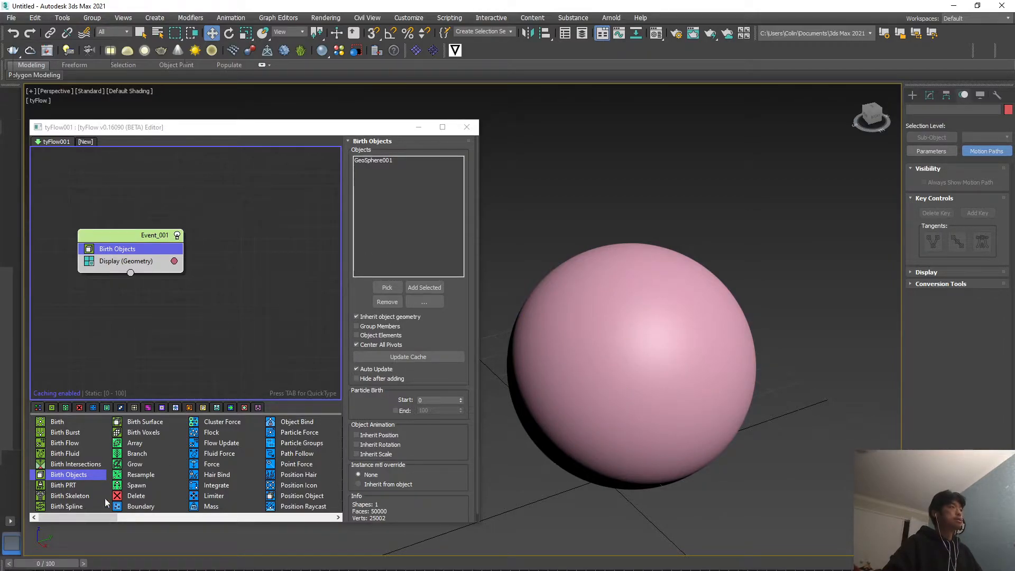
Step: Add a Cloth Bind operator below Birth Objects and set its binding stiffness to 0.7 stretch, 0.7 shear and 0.05 bend
{"action": "left_click_drag", "start_coordinate": [107, 517], "coordinate": [262, 508]}
{"action": "left_click_drag", "start_coordinate": [137, 422], "coordinate": [116, 261]}
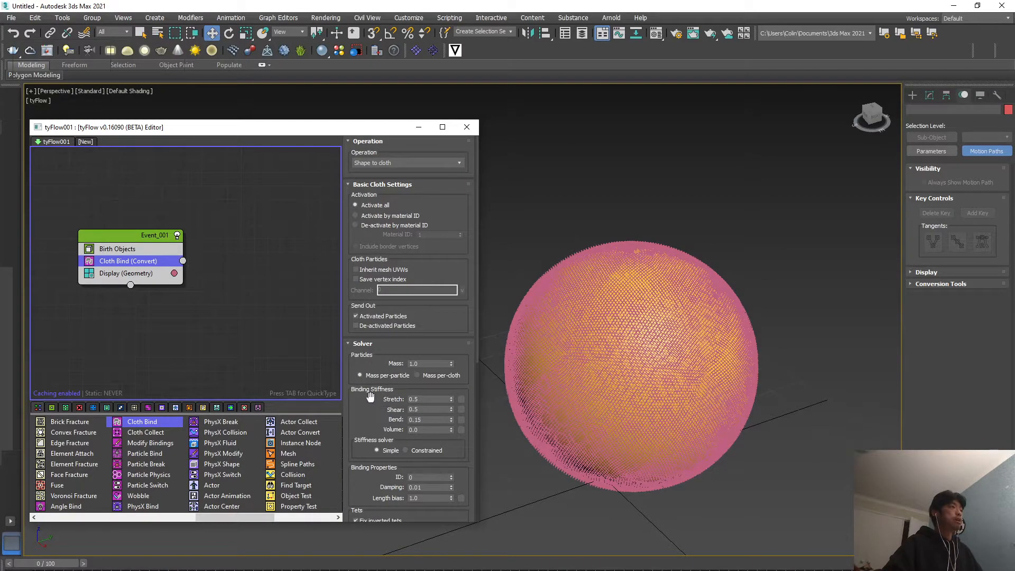
{"action": "double_click", "coordinate": [423, 400]}
{"action": "type", "text": "7"}
{"action": "double_click", "coordinate": [420, 409]}
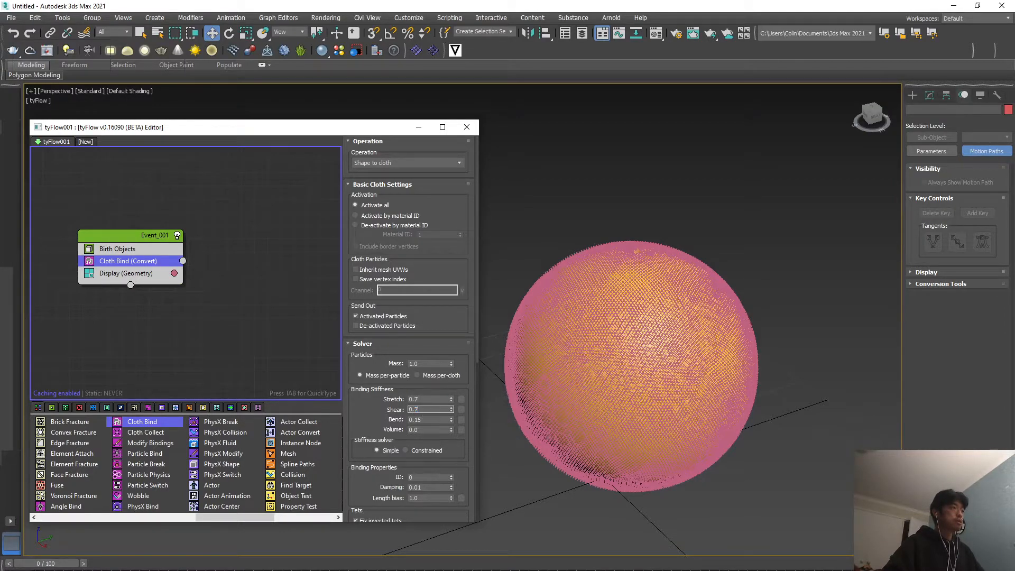
{"action": "double_click", "coordinate": [422, 420]}
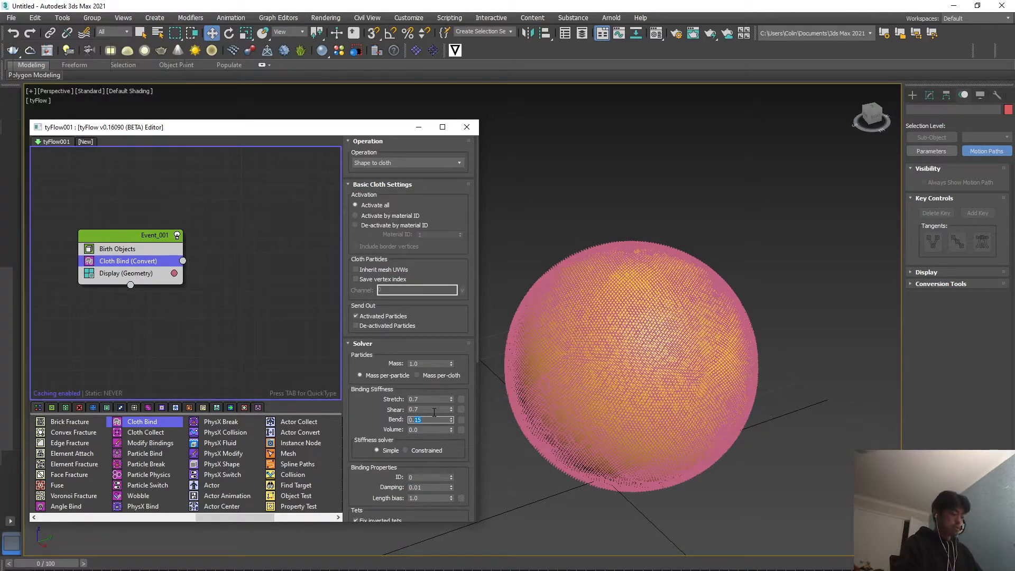
{"action": "key", "text": "BackSpace"}
{"action": "type", "text": "5"}
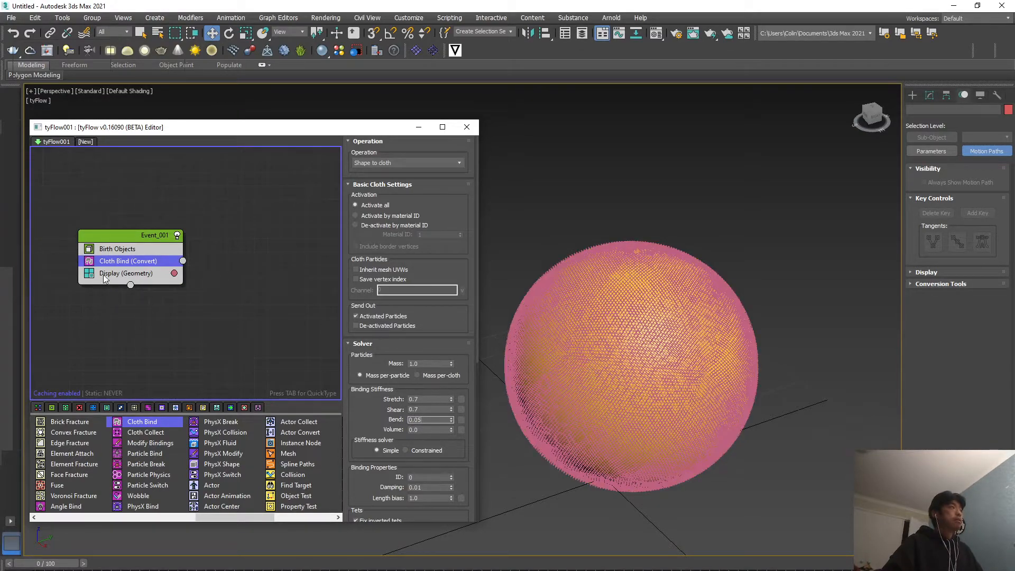
Step: Turn off marking of particles with no geometry in the Display operator, and reselect the Cloth Bind operator
{"action": "left_click", "coordinate": [107, 275]}
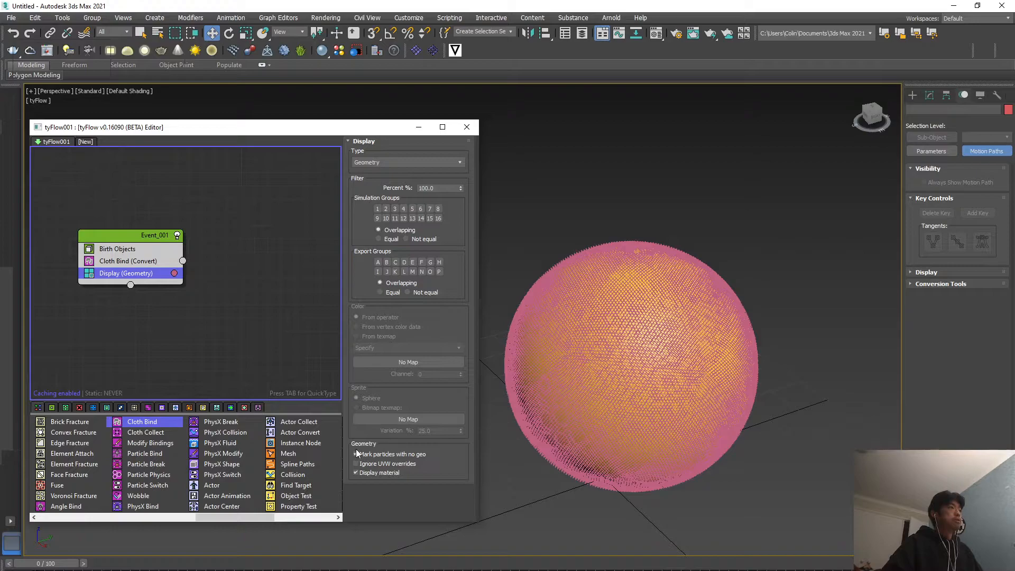
{"action": "left_click", "coordinate": [414, 457]}
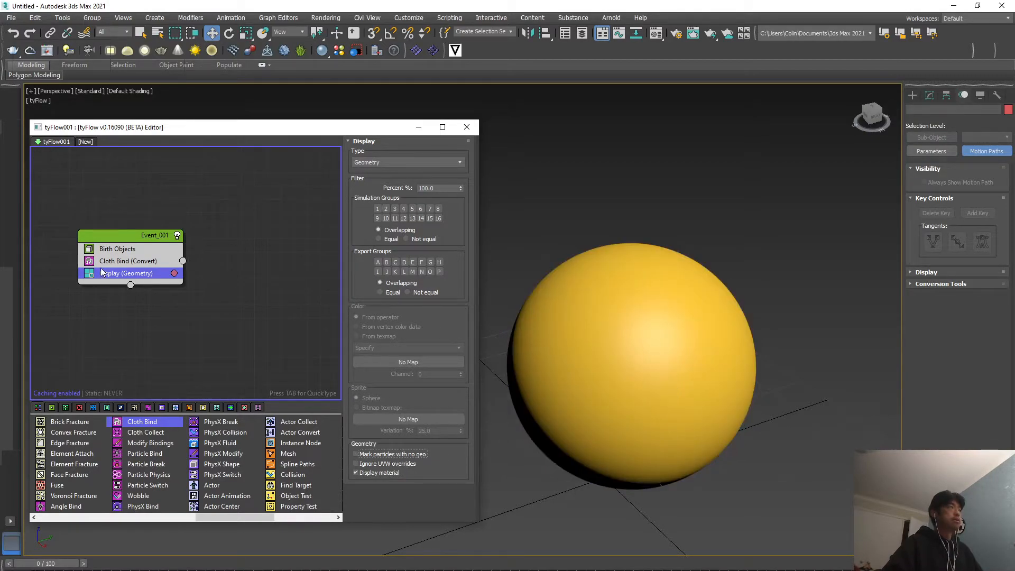
{"action": "left_click", "coordinate": [128, 262]}
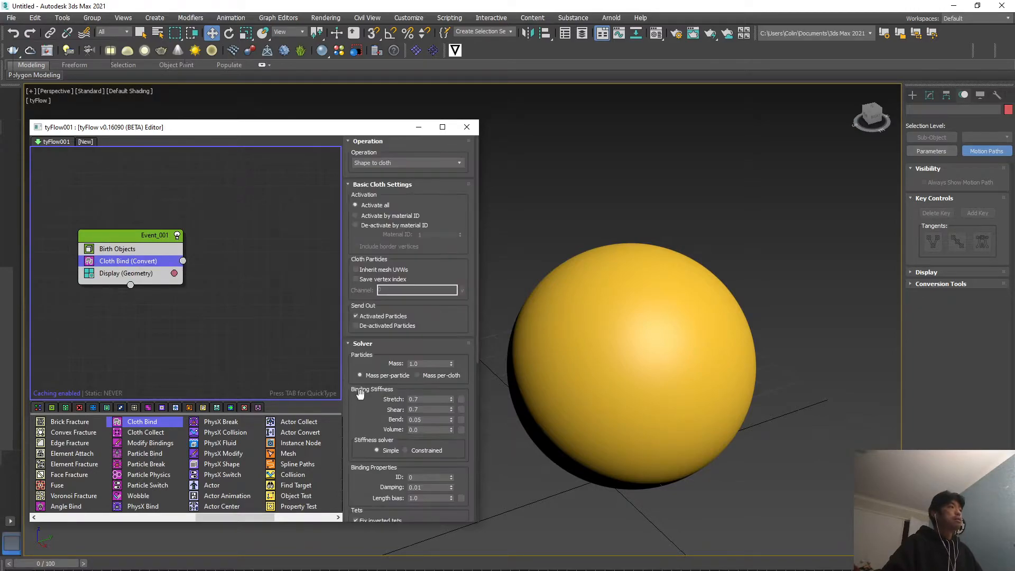
Step: Set the Cloth Bind length bias to 0.85, preview the shrinking cloth along the timeline and return to frame 0
{"action": "left_click_drag", "start_coordinate": [478, 350], "coordinate": [477, 382]}
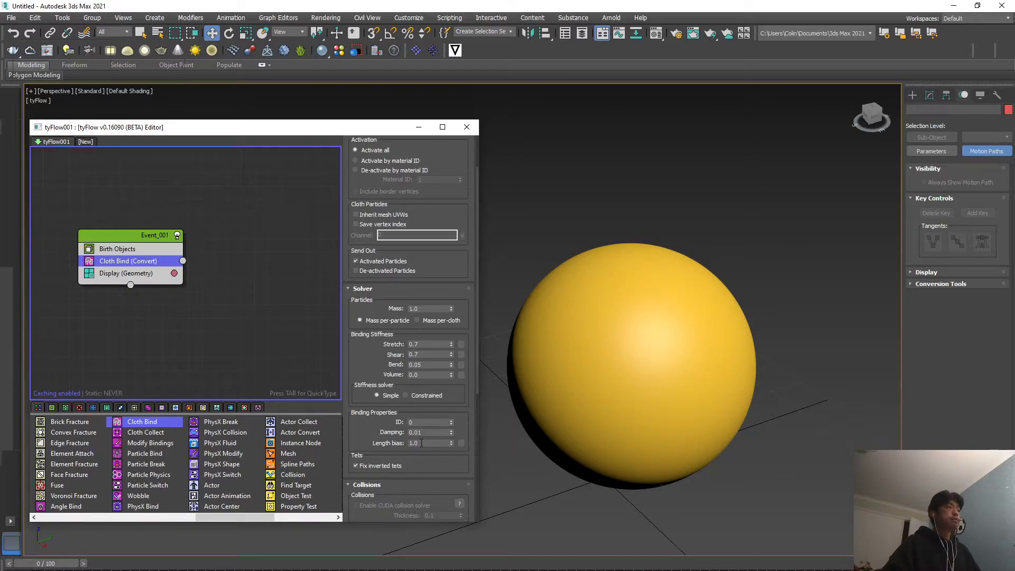
{"action": "left_click_drag", "start_coordinate": [420, 444], "coordinate": [409, 443]}
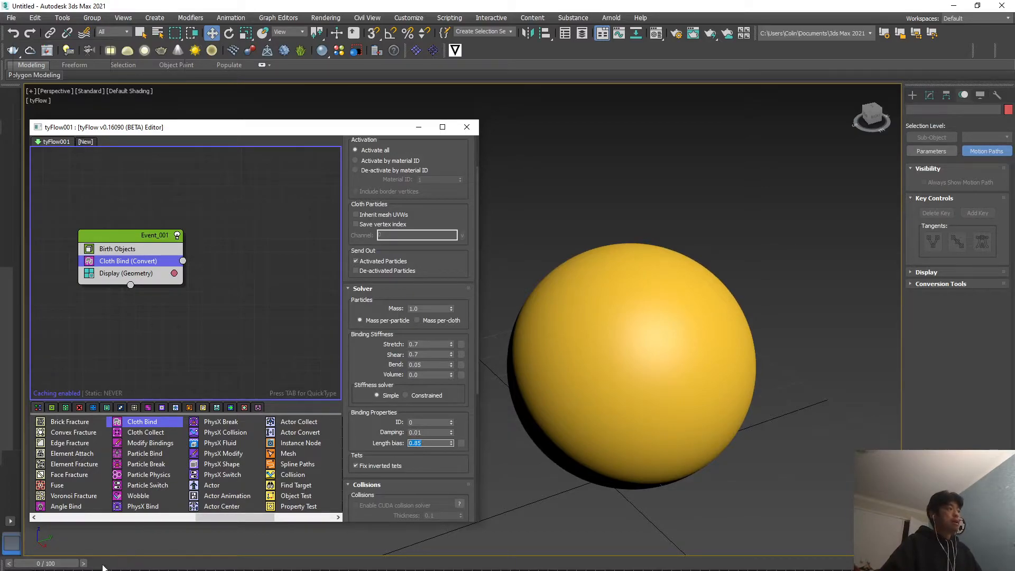
{"action": "left_click_drag", "start_coordinate": [58, 567], "coordinate": [845, 564]}
{"action": "middle_click_drag", "start_coordinate": [623, 475], "coordinate": [652, 473]}
{"action": "left_click", "coordinate": [642, 406]}
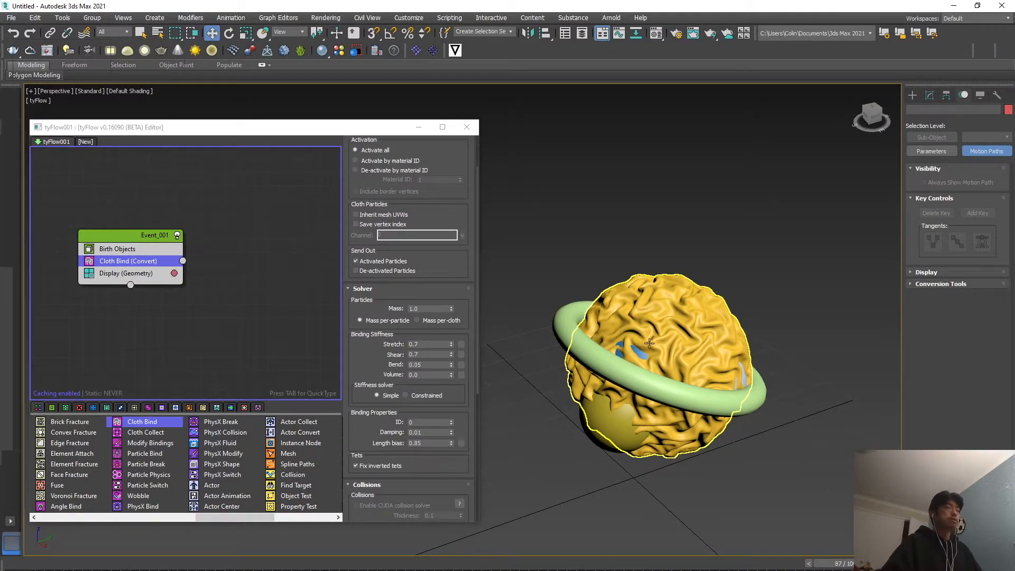
{"action": "left_click_drag", "start_coordinate": [835, 563], "coordinate": [228, 558]}
{"action": "key", "text": "w"}
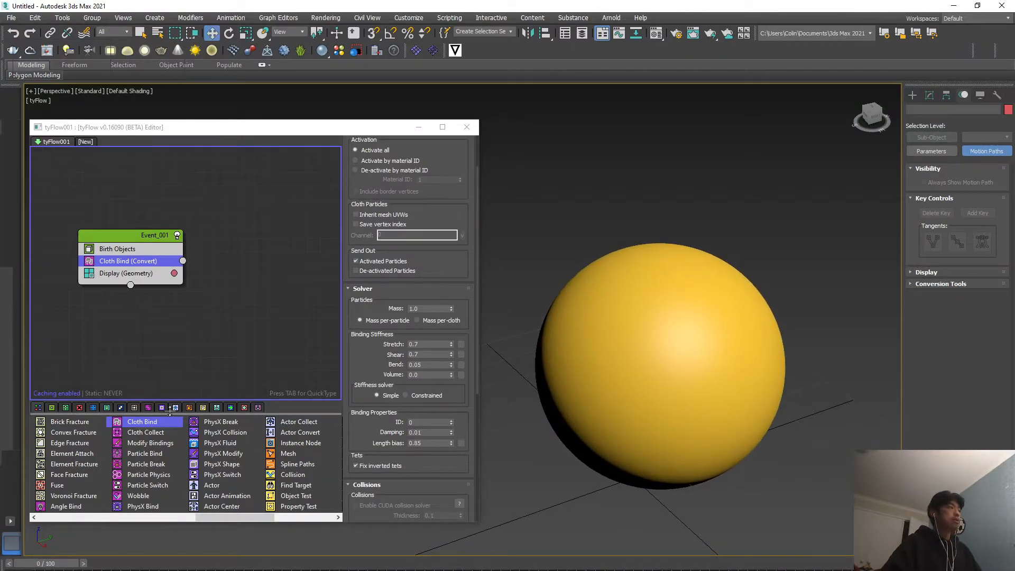
Step: Add a Surface Force operator below Cloth Bind and pick Torus001 and Sphere001 to Sphere004 as its objects
{"action": "left_click_drag", "start_coordinate": [215, 518], "coordinate": [129, 516]}
{"action": "left_click_drag", "start_coordinate": [147, 444], "coordinate": [130, 273]}
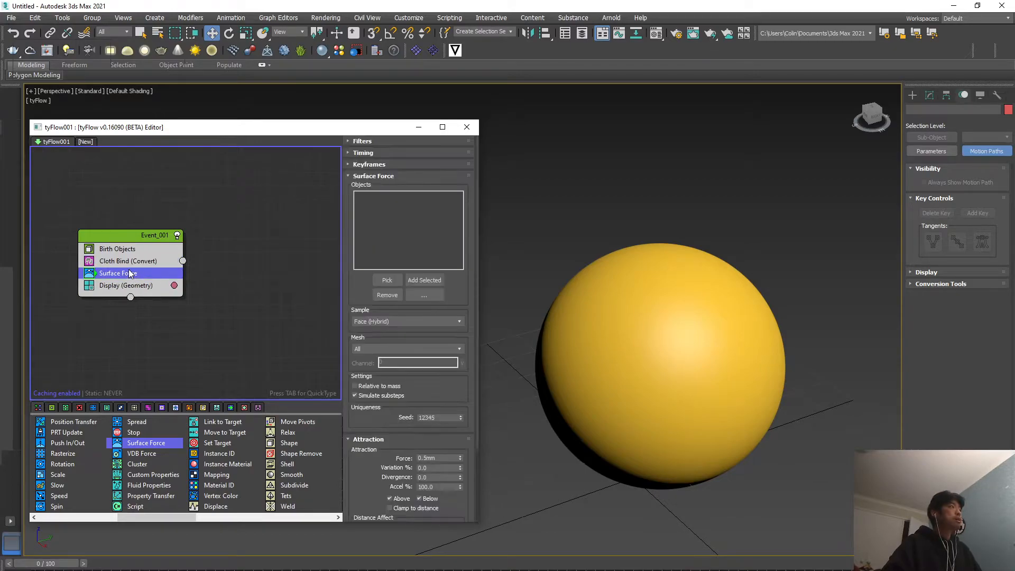
{"action": "left_click", "coordinate": [389, 282]}
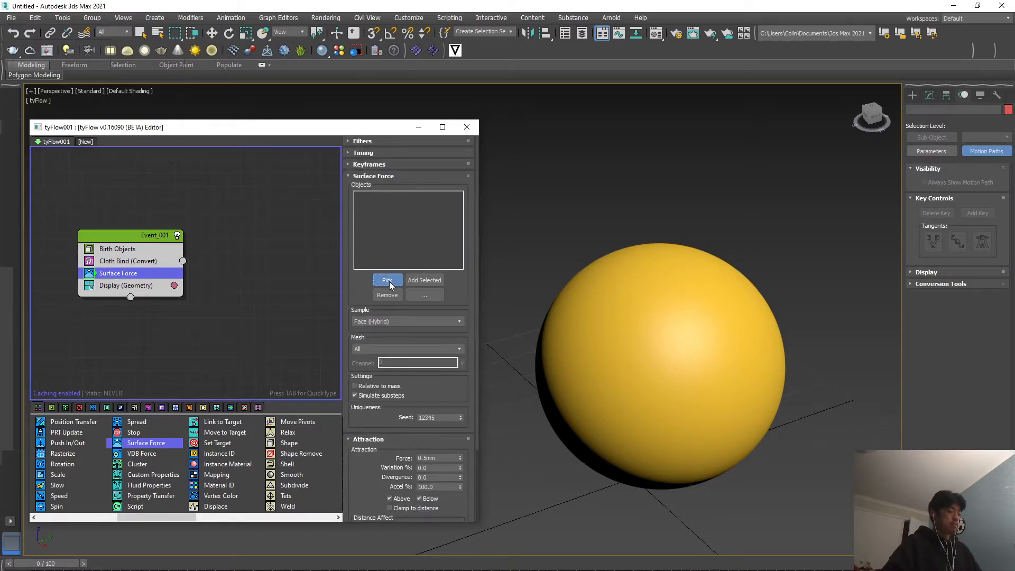
{"action": "key", "text": "h"}
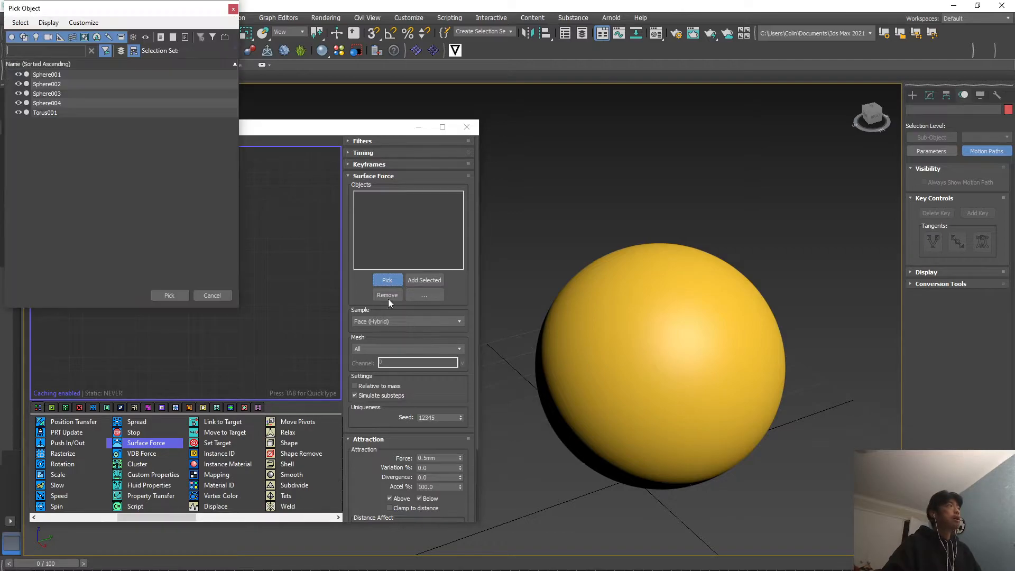
{"action": "left_click_drag", "start_coordinate": [57, 16], "coordinate": [133, 97]}
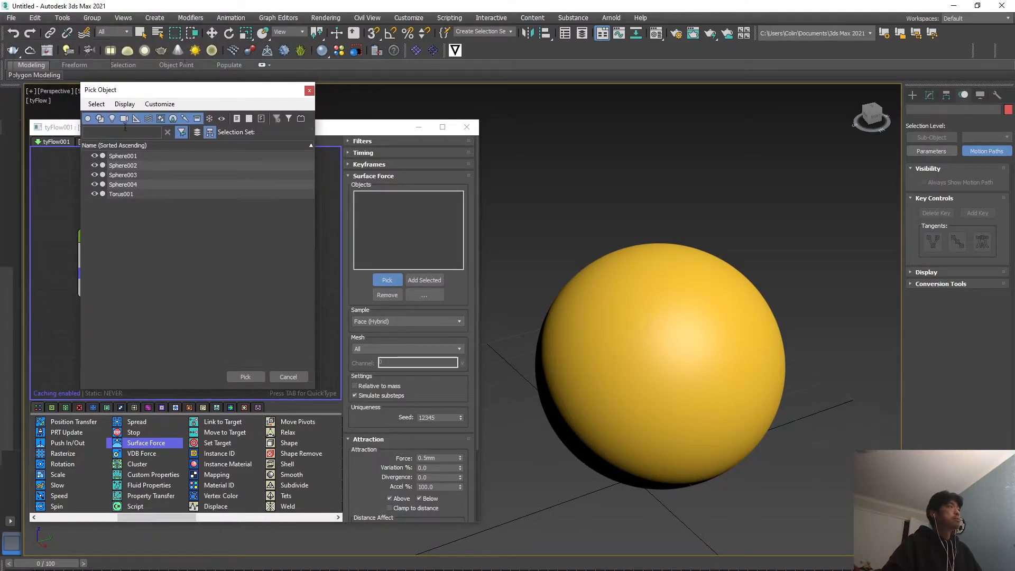
{"action": "left_click", "coordinate": [123, 193]}
{"action": "left_click", "coordinate": [126, 157], "text": "shift"}
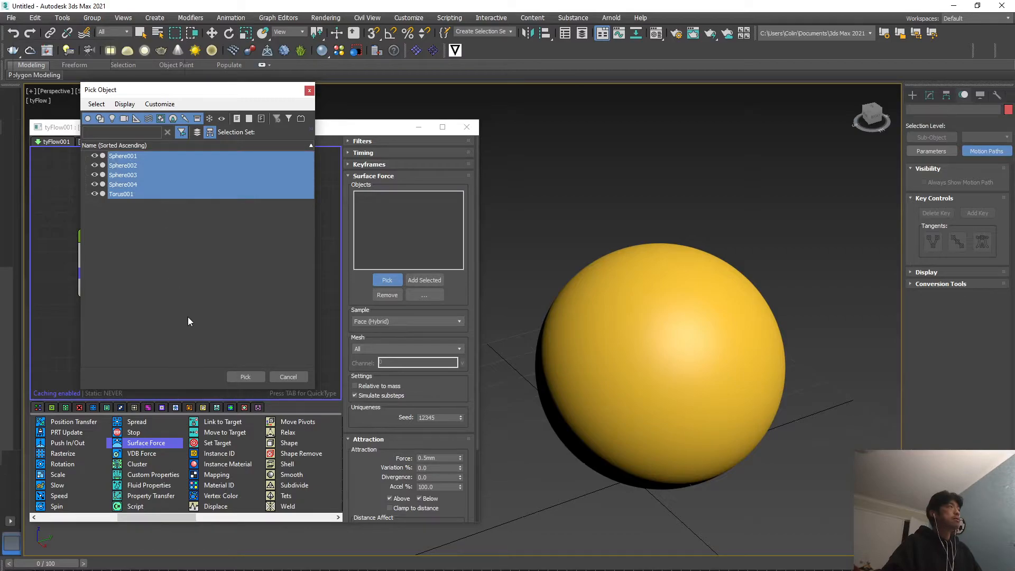
{"action": "left_click", "coordinate": [245, 378]}
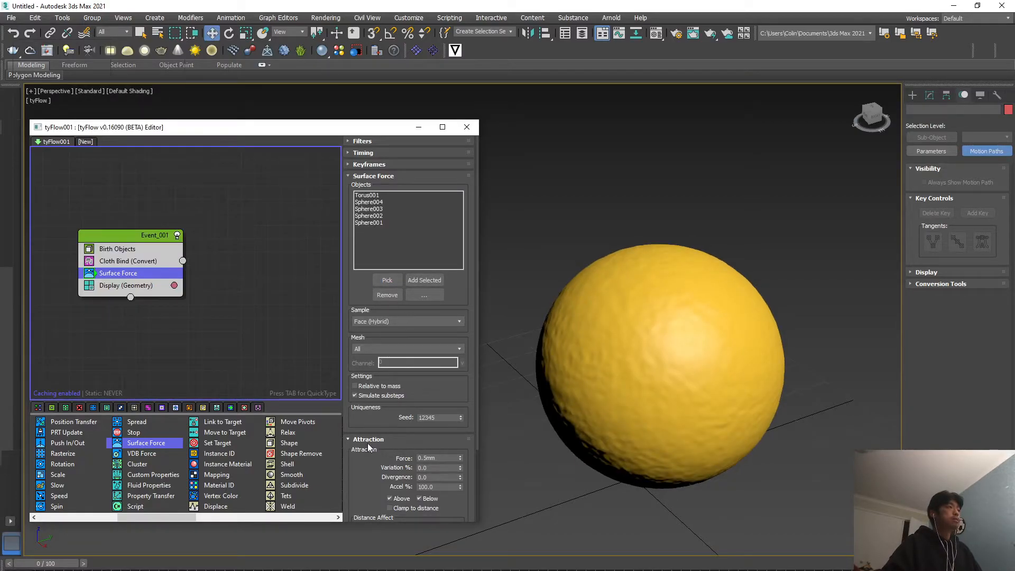
Step: Set the Surface Force attraction force to 1.0 mm
{"action": "scroll", "coordinate": [371, 443], "scroll_direction": "down", "scroll_amount": 1}
{"action": "double_click", "coordinate": [441, 442]}
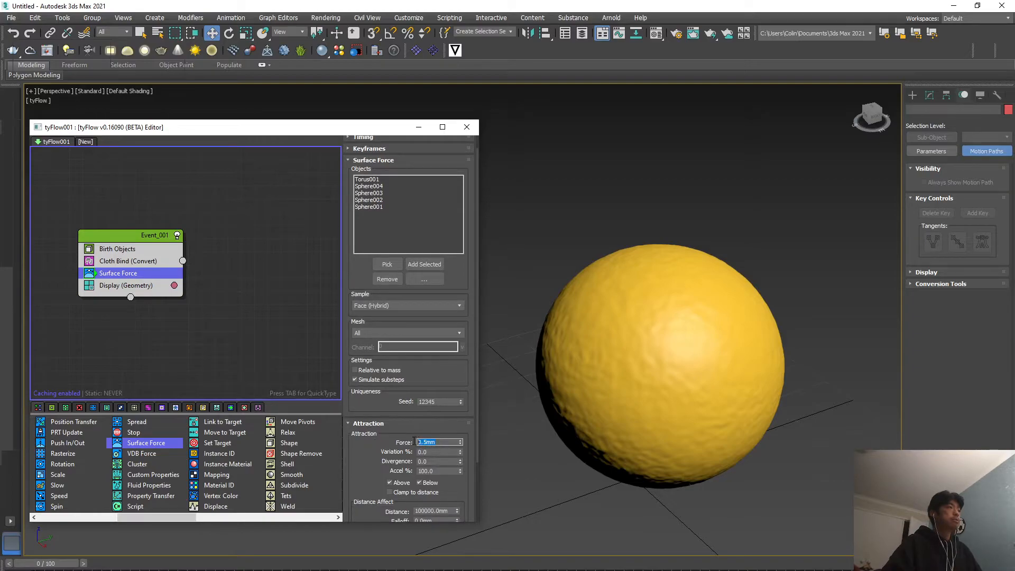
{"action": "type", "text": "1"}
{"action": "key", "text": "Return"}
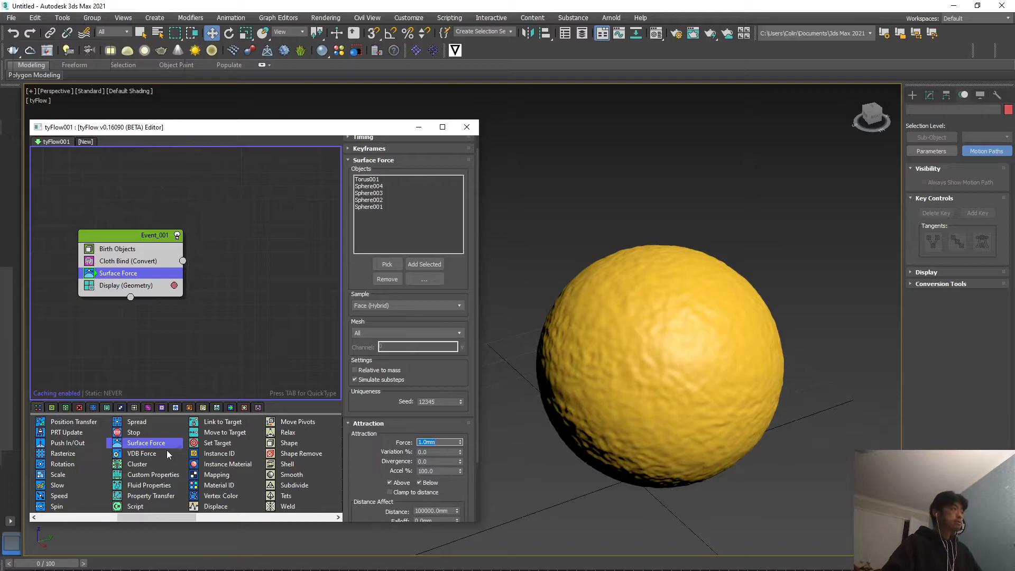
Step: Add a Particle Physics operator below Surface Force with an absolute collision radius of 0.2 mm and 50% friction
{"action": "left_click_drag", "start_coordinate": [163, 517], "coordinate": [222, 515]}
{"action": "left_click_drag", "start_coordinate": [217, 475], "coordinate": [133, 286]}
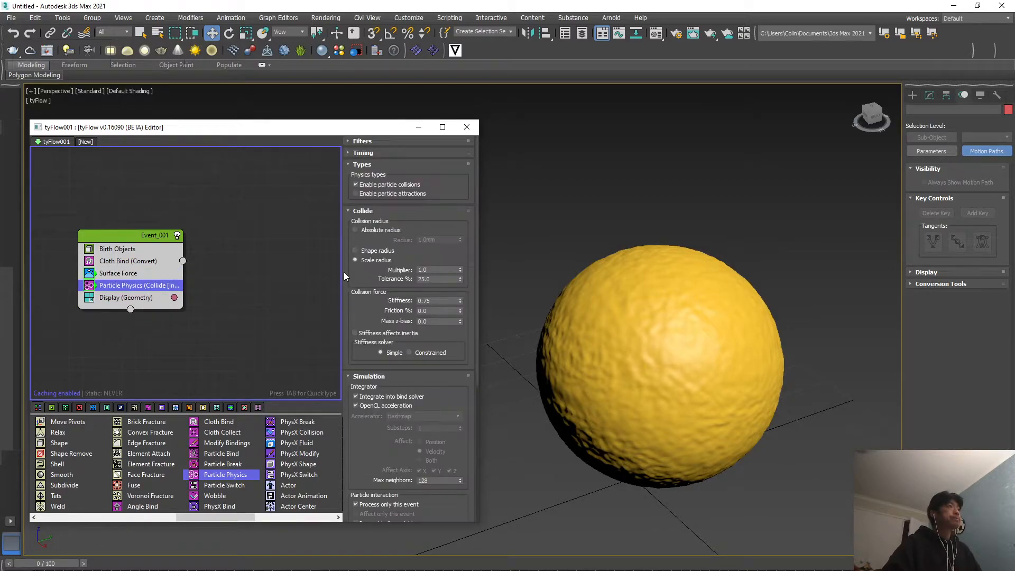
{"action": "left_click", "coordinate": [374, 232]}
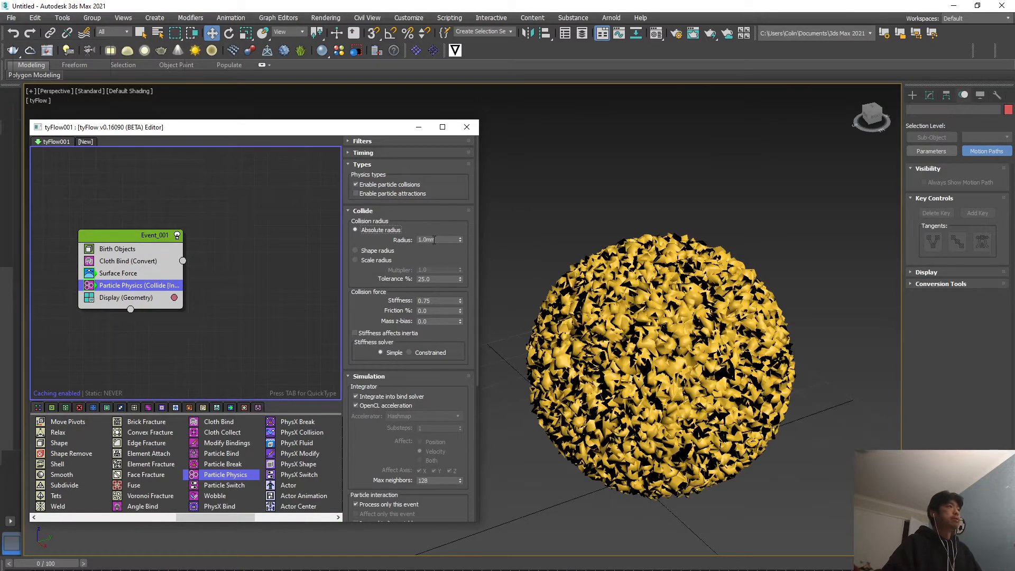
{"action": "left_click", "coordinate": [431, 239]}
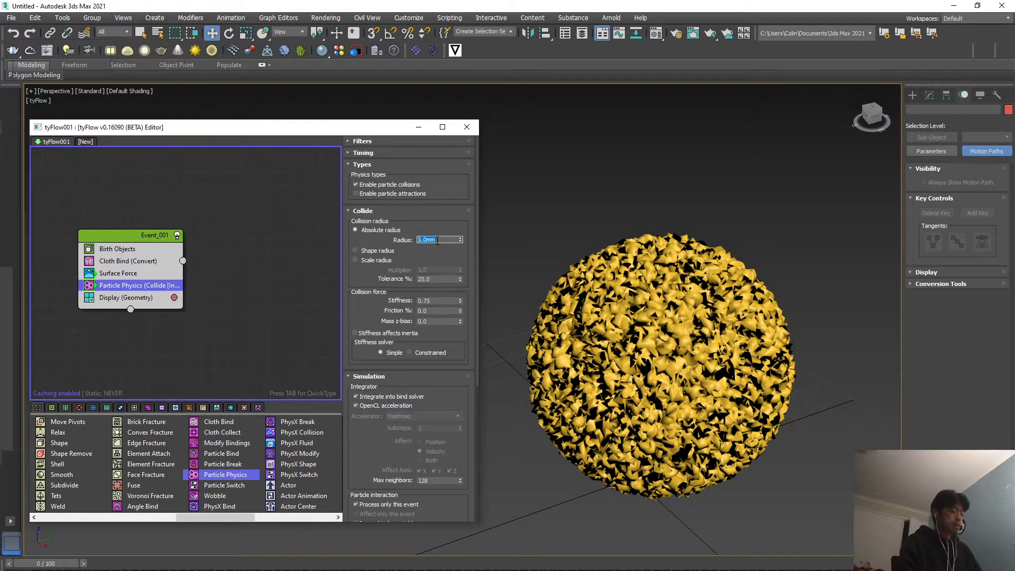
{"action": "type", "text": ".2"}
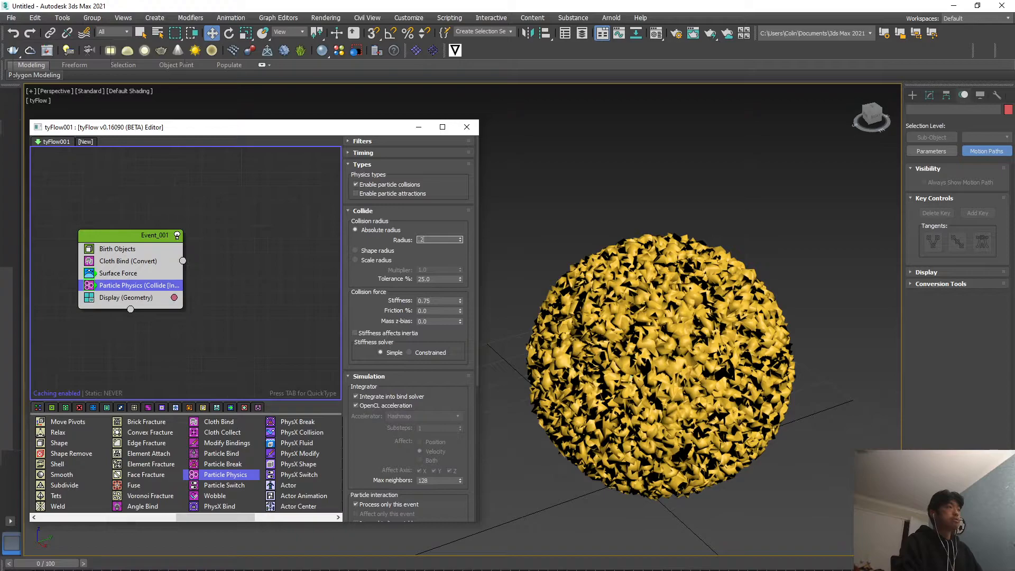
{"action": "key", "text": "Return"}
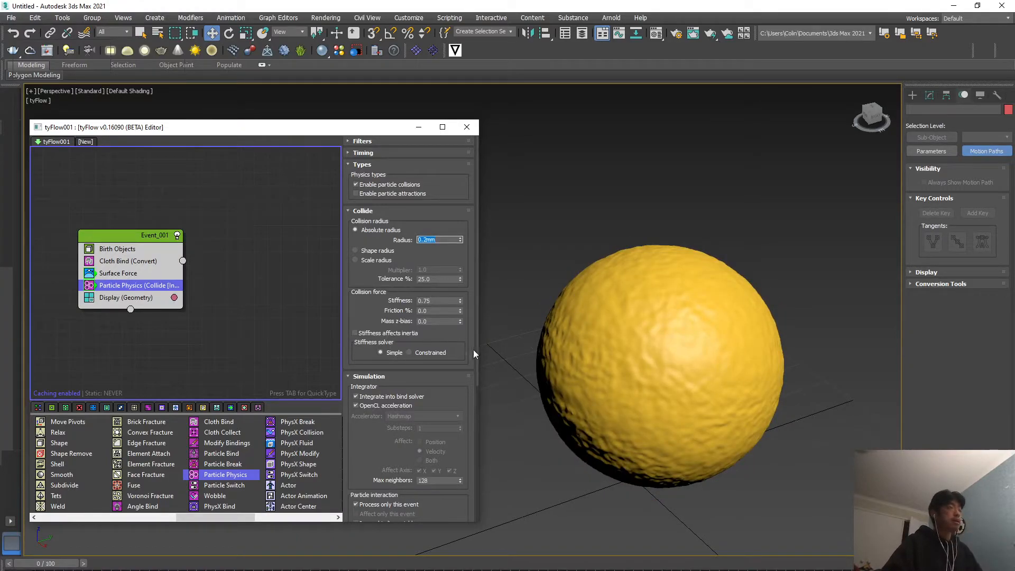
{"action": "left_click", "coordinate": [434, 311]}
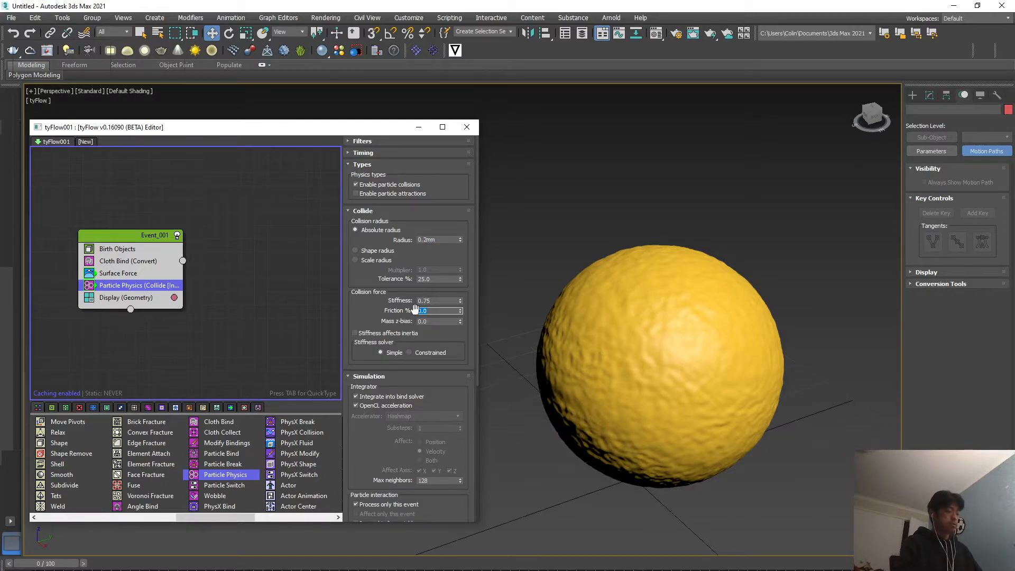
{"action": "type", "text": "50"}
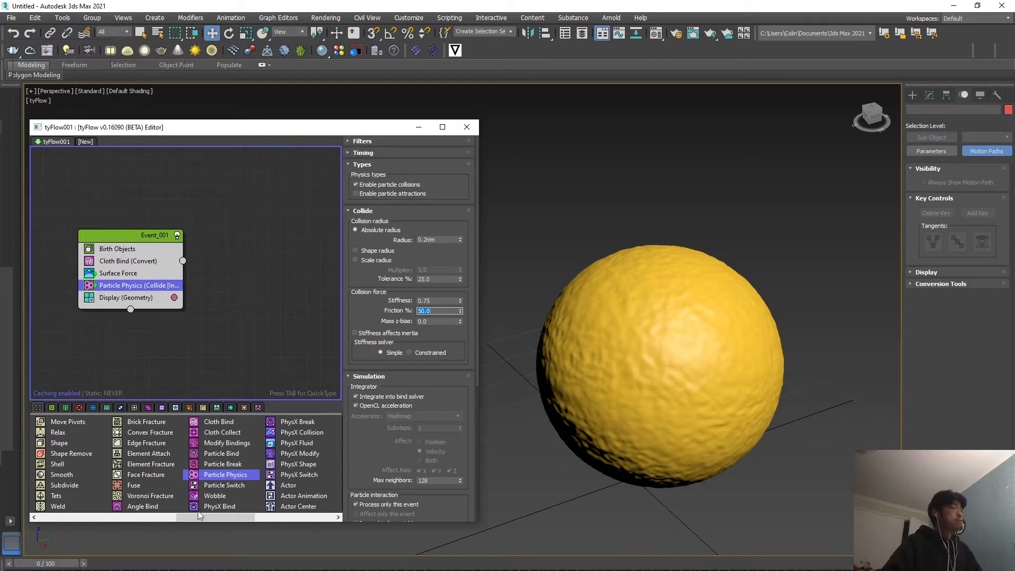
Step: Add a Collision operator below Particle Physics and pick Torus001 and Sphere001 to Sphere004 as colliders
{"action": "left_click_drag", "start_coordinate": [199, 518], "coordinate": [226, 515]}
{"action": "left_click_drag", "start_coordinate": [297, 475], "coordinate": [123, 291]}
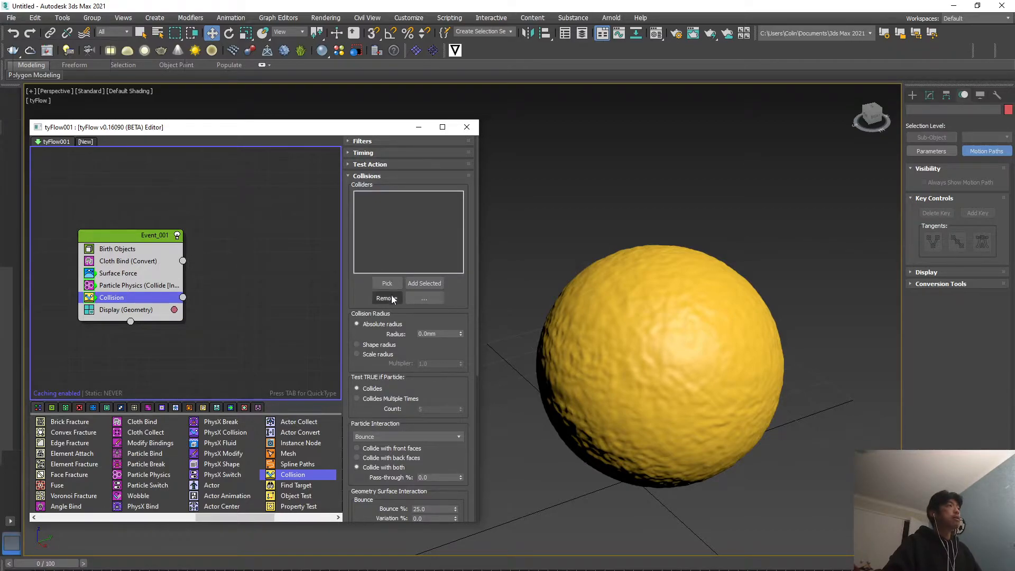
{"action": "left_click", "coordinate": [388, 284]}
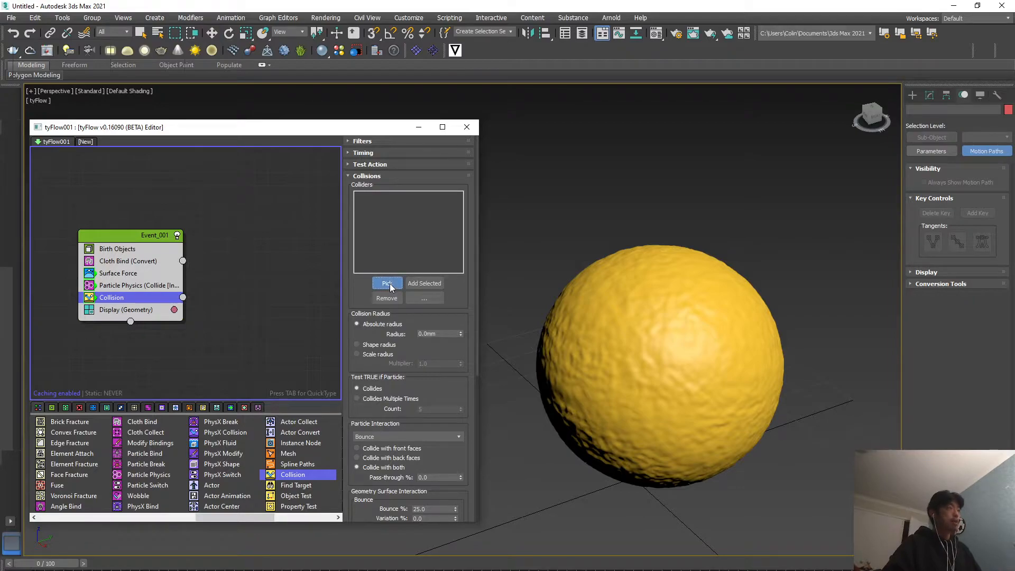
{"action": "key", "text": "h"}
{"action": "left_click", "coordinate": [53, 113]}
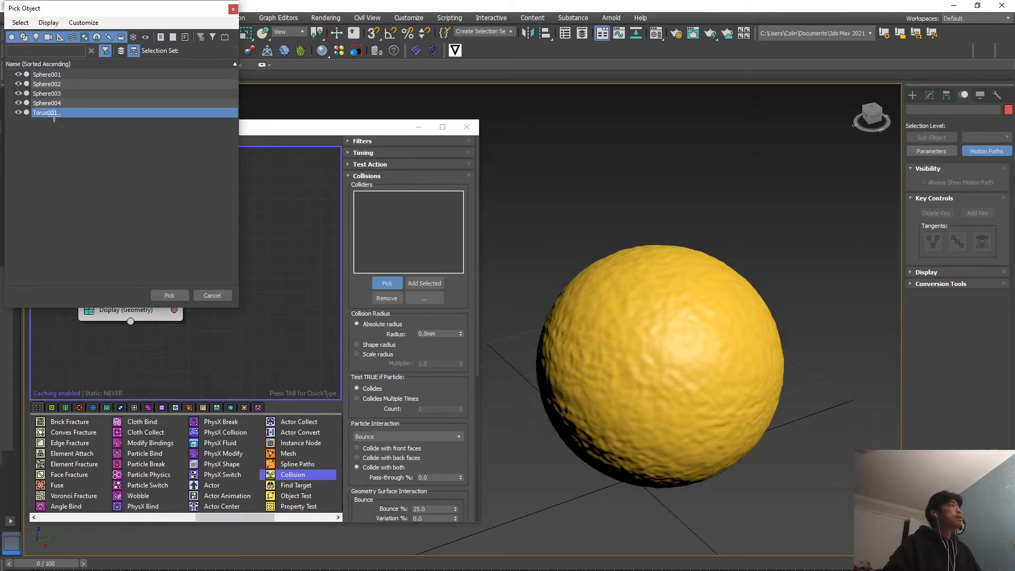
{"action": "left_click", "coordinate": [56, 74], "text": "shift"}
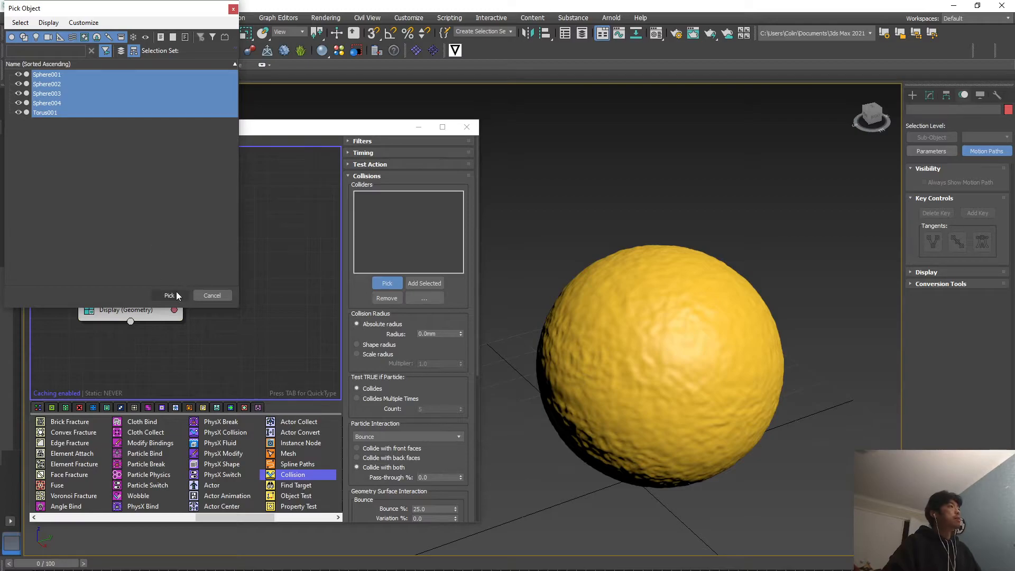
{"action": "left_click", "coordinate": [170, 295]}
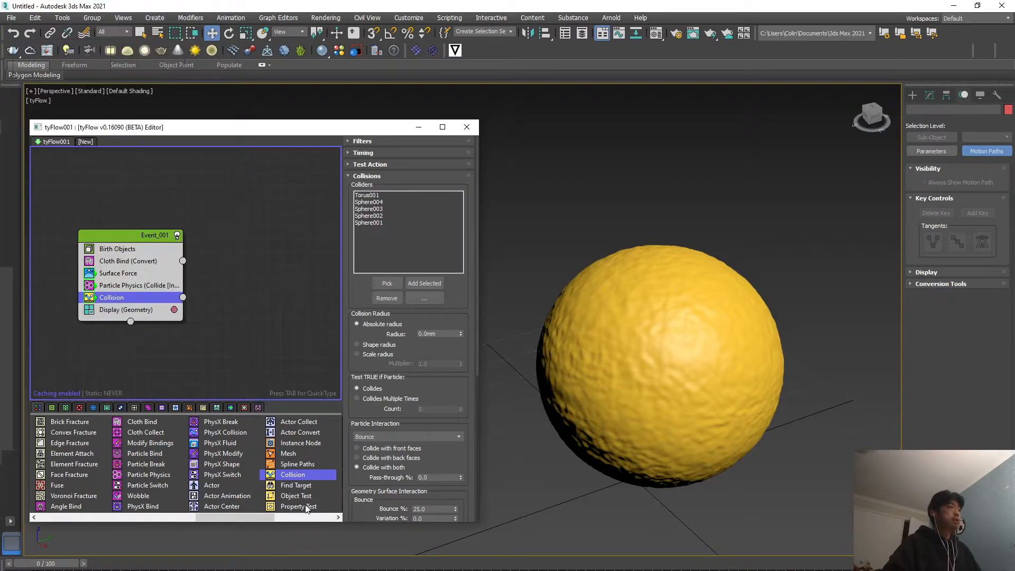
Step: Advance the simulation to frame 14 and examine how the cloth wraps around the spheres and torus
{"action": "left_click_drag", "start_coordinate": [57, 565], "coordinate": [183, 569]}
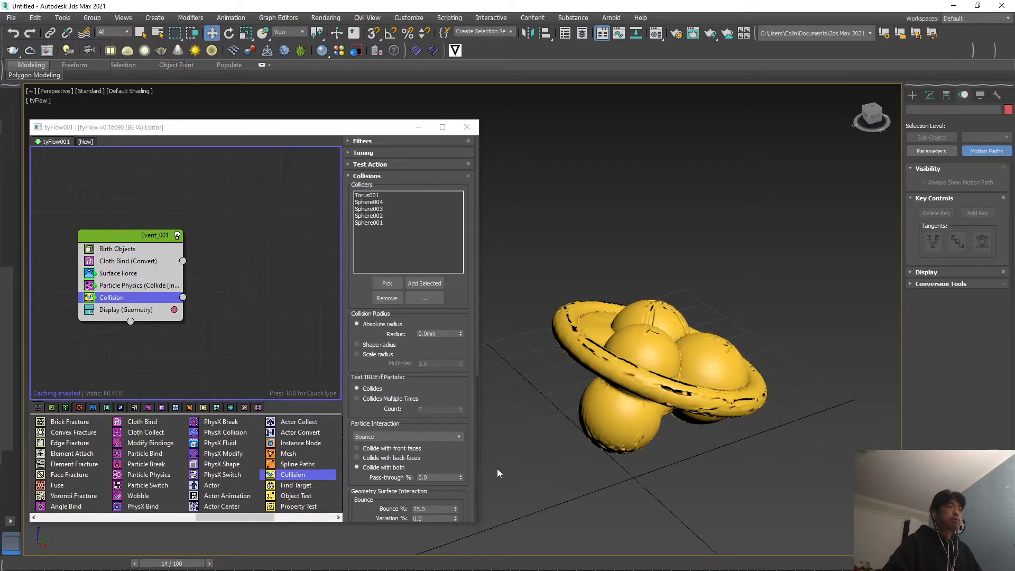
{"action": "scroll", "coordinate": [659, 397], "scroll_direction": "up", "scroll_amount": 3}
{"action": "middle_click_drag", "start_coordinate": [661, 399], "coordinate": [701, 419]}
{"action": "middle_click_drag", "start_coordinate": [745, 462], "coordinate": [737, 452], "text": "alt"}
{"action": "left_click", "coordinate": [705, 486]}
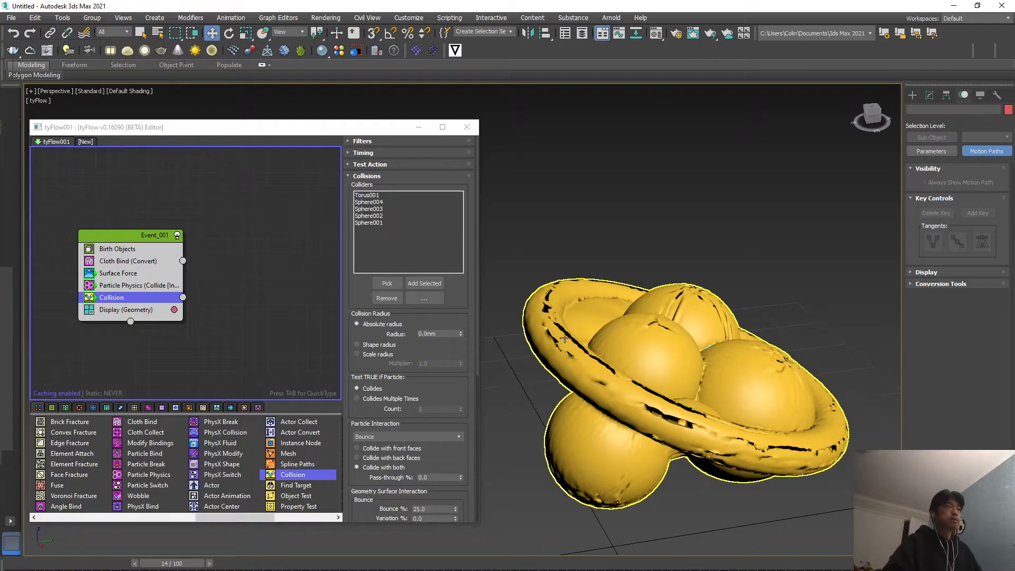
{"action": "scroll", "coordinate": [627, 450], "scroll_direction": "down", "scroll_amount": 3}
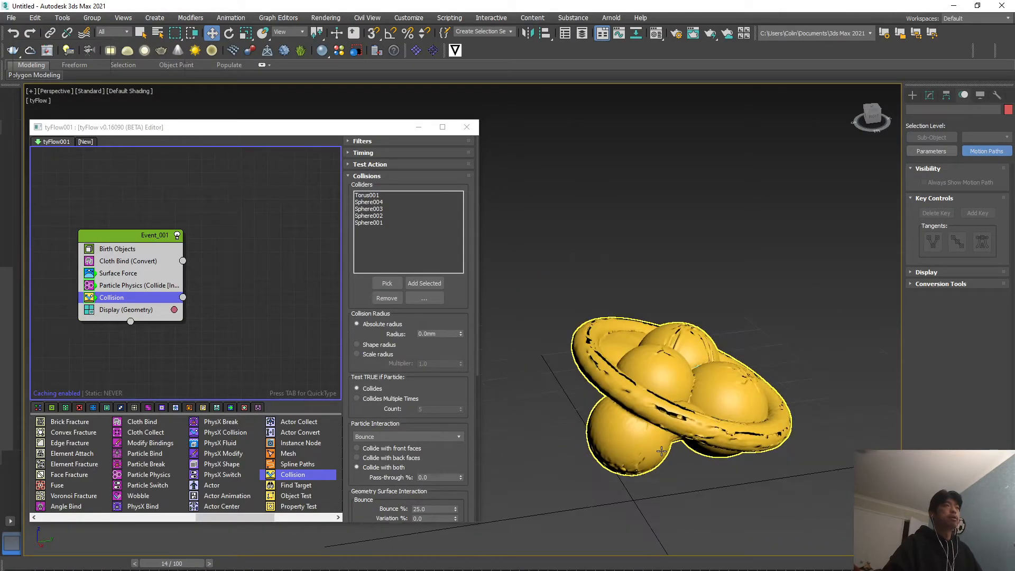
Step: Select the tyFlow object in the scene and set its simulation time step to 1/2 Frame
{"action": "scroll", "coordinate": [688, 475], "scroll_direction": "down", "scroll_amount": 2}
{"action": "middle_click_drag", "start_coordinate": [715, 473], "coordinate": [632, 437]}
{"action": "left_click", "coordinate": [825, 463]}
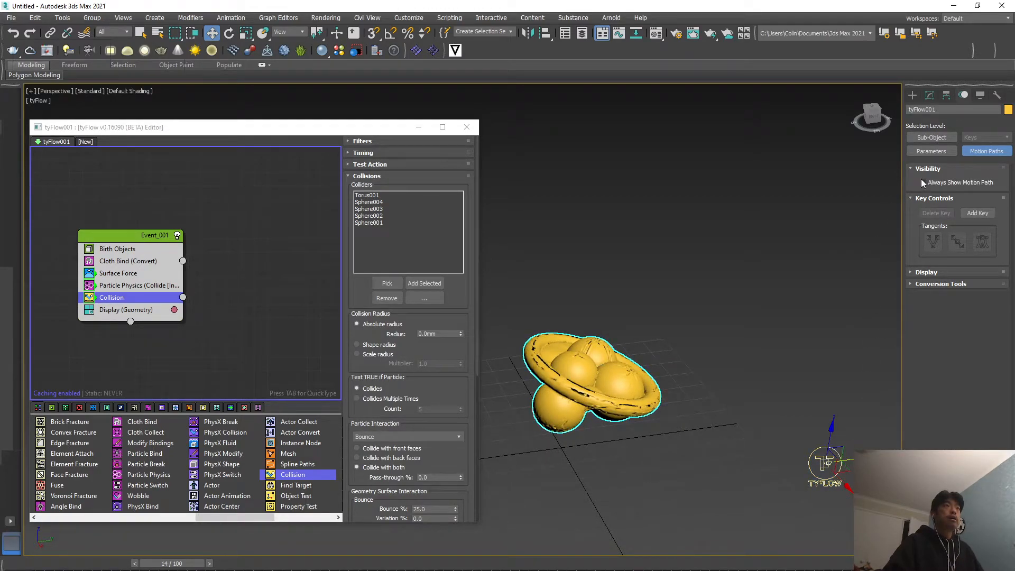
{"action": "left_click", "coordinate": [929, 98]}
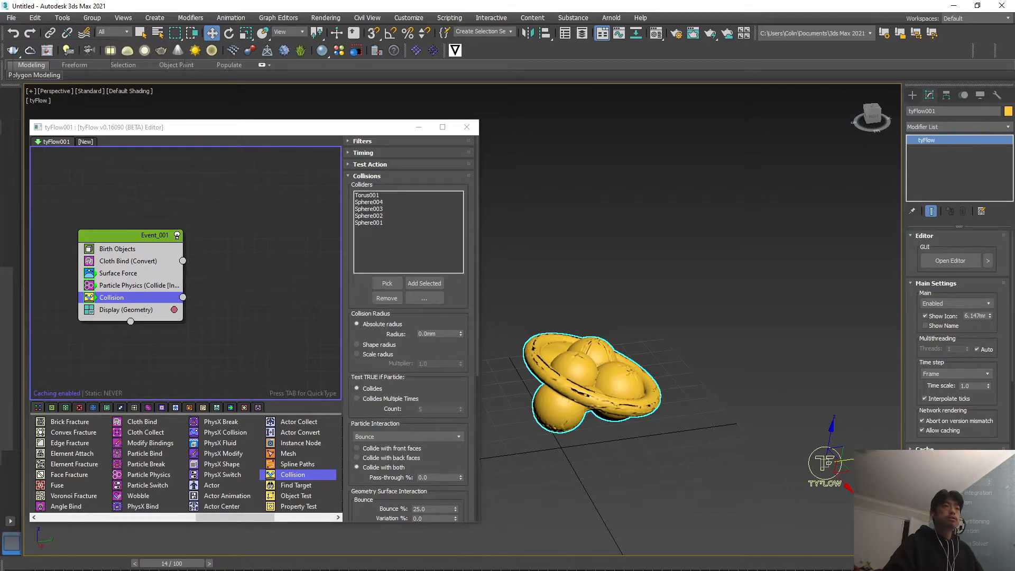
{"action": "middle_click_drag", "start_coordinate": [640, 417], "coordinate": [713, 448]}
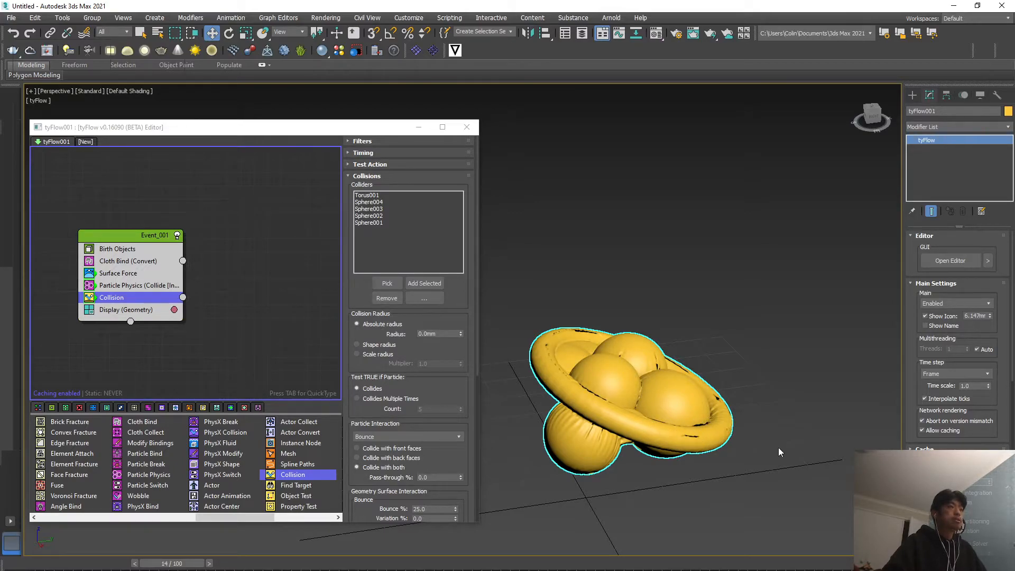
{"action": "left_click", "coordinate": [938, 373]}
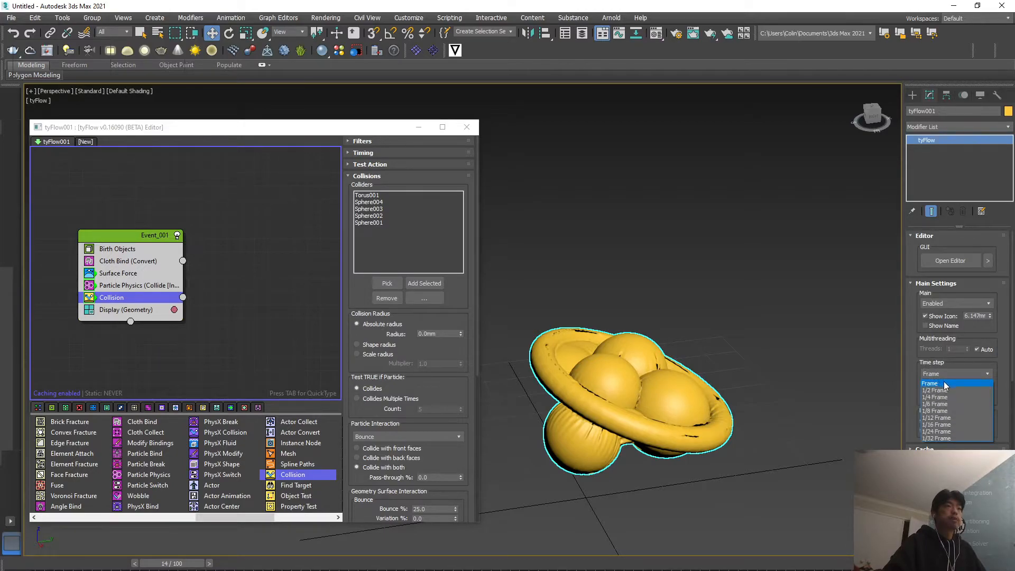
{"action": "left_click", "coordinate": [944, 390]}
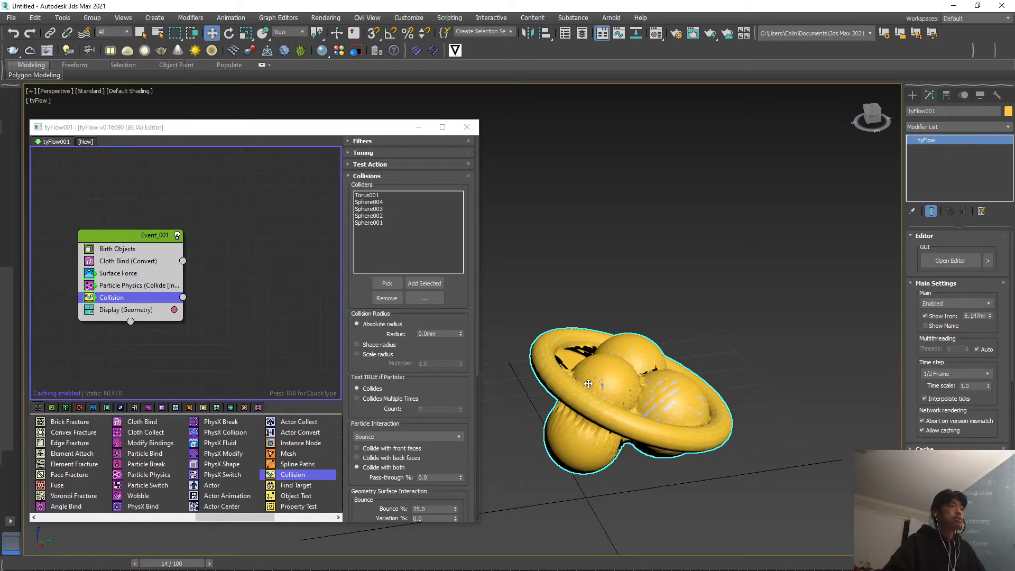
Step: Inspect the torn cloth up close and set the Collision operator's absolute radius to 0.2 mm
{"action": "scroll", "coordinate": [647, 447], "scroll_direction": "up", "scroll_amount": 3}
{"action": "middle_click_drag", "start_coordinate": [784, 450], "coordinate": [715, 414], "text": "alt"}
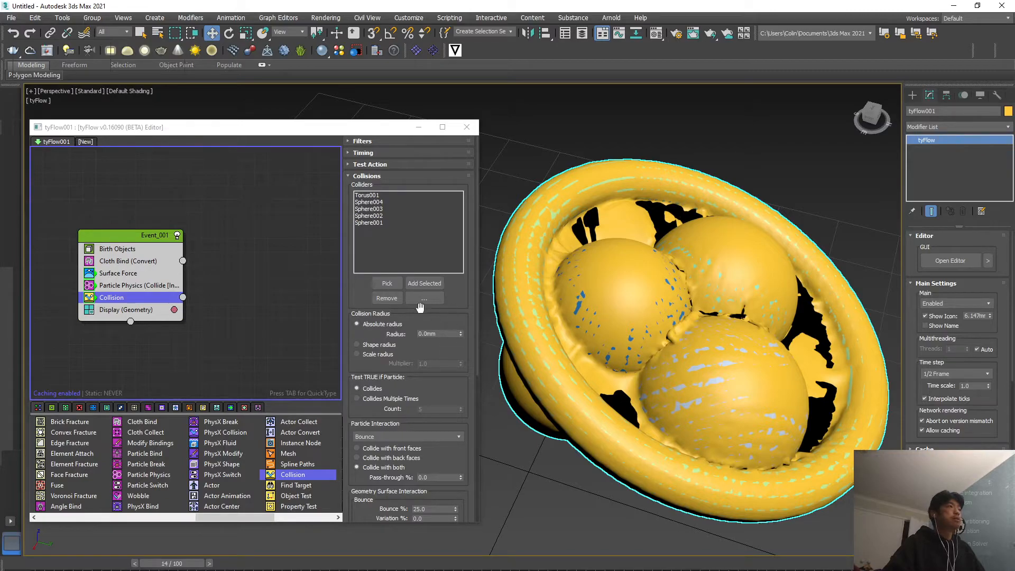
{"action": "left_click_drag", "start_coordinate": [440, 334], "coordinate": [429, 334]}
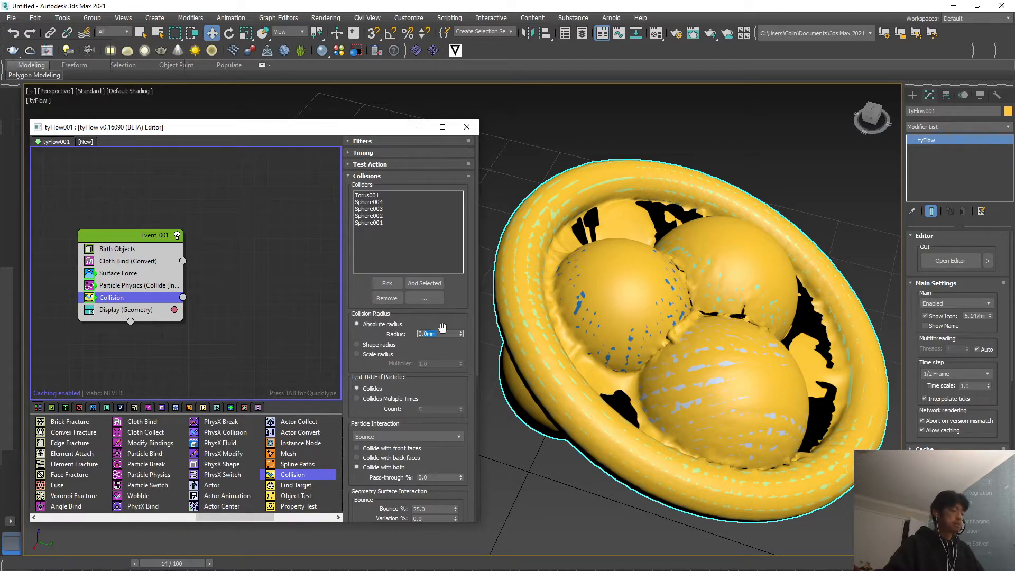
{"action": "type", "text": "0.2"}
{"action": "key", "text": "Return"}
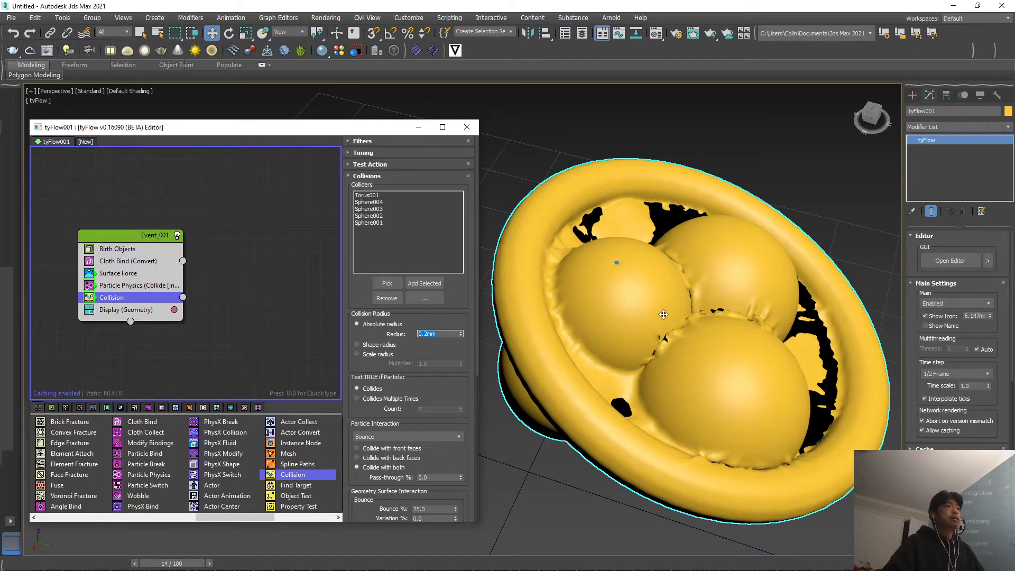
Step: Display the tyFlow cloth see-through and set the Collision operator's absolute radius to 0.25 mm
{"action": "mouse_move", "coordinate": [697, 408]}
{"action": "middle_mouse_down", "text": "alt"}
{"action": "mouse_move", "coordinate": [720, 398]}
{"action": "mouse_move", "coordinate": [660, 415]}
{"action": "mouse_move", "coordinate": [690, 418]}
{"action": "middle_mouse_up", "text": "alt"}
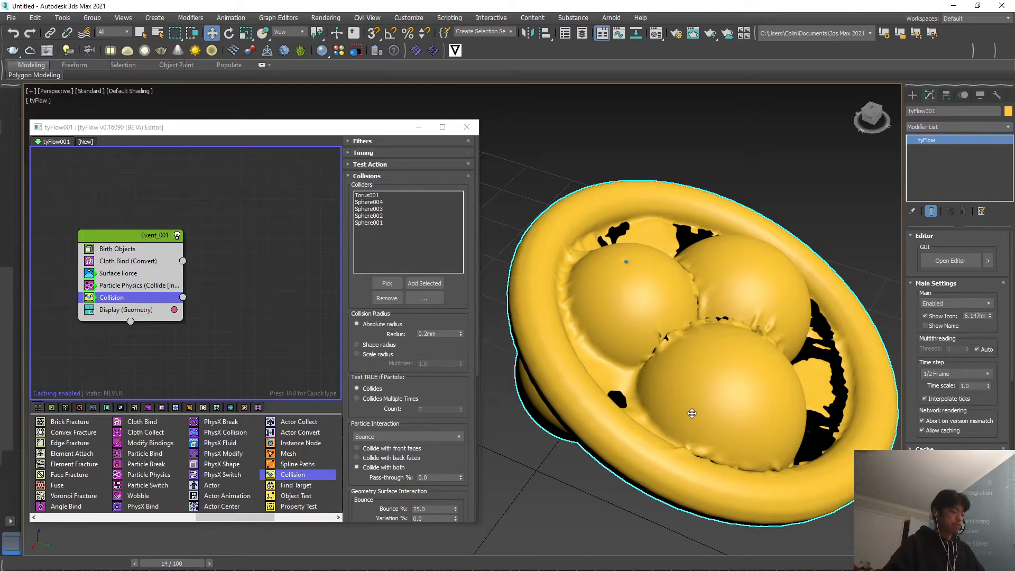
{"action": "key", "text": "alt+x"}
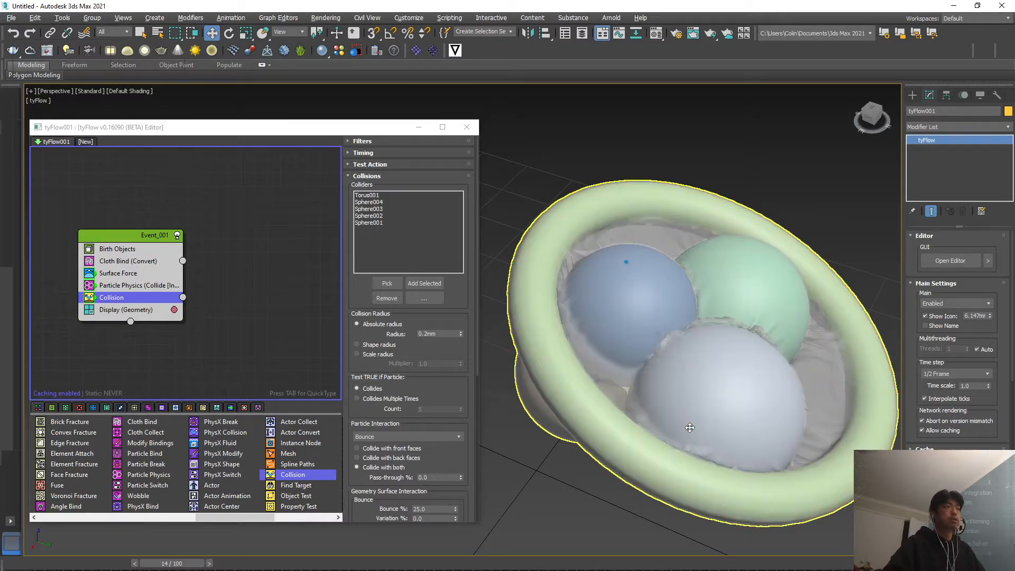
{"action": "middle_click_drag", "start_coordinate": [688, 434], "coordinate": [713, 435], "text": "alt"}
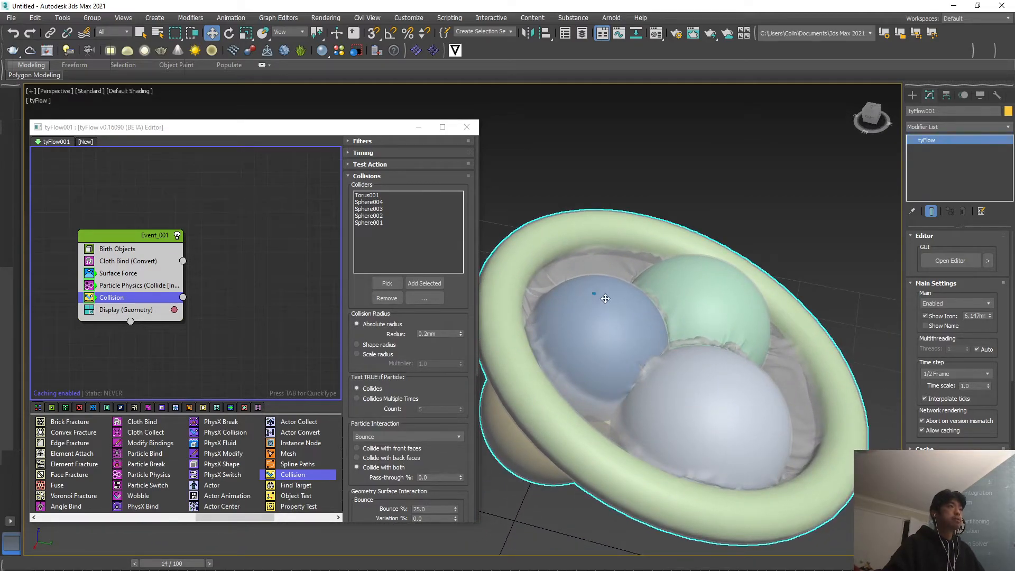
{"action": "double_click", "coordinate": [436, 334]}
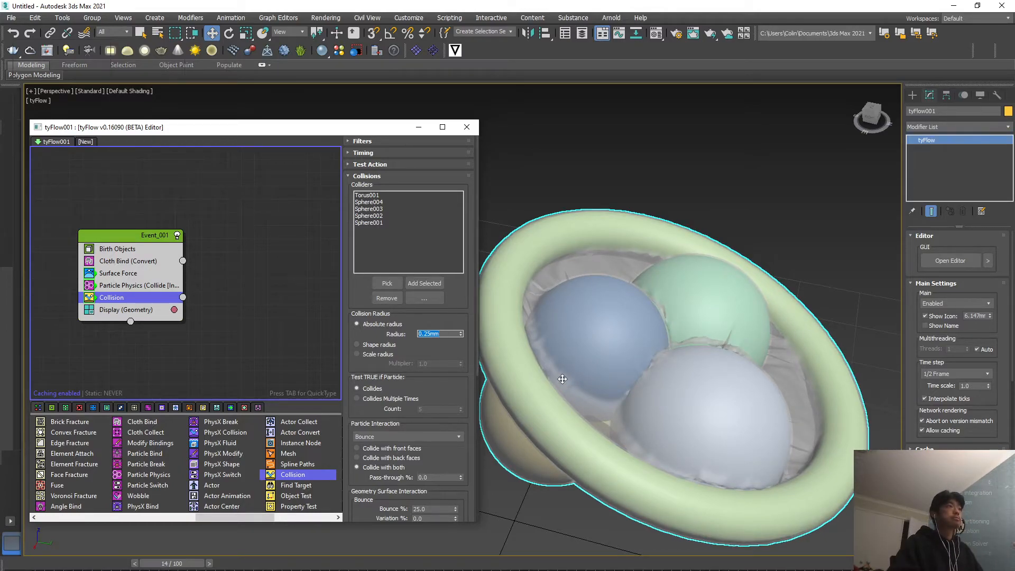
{"action": "middle_click_drag", "start_coordinate": [713, 405], "coordinate": [648, 462], "text": "alt"}
{"action": "middle_click_drag", "start_coordinate": [692, 464], "coordinate": [792, 485], "text": "alt"}
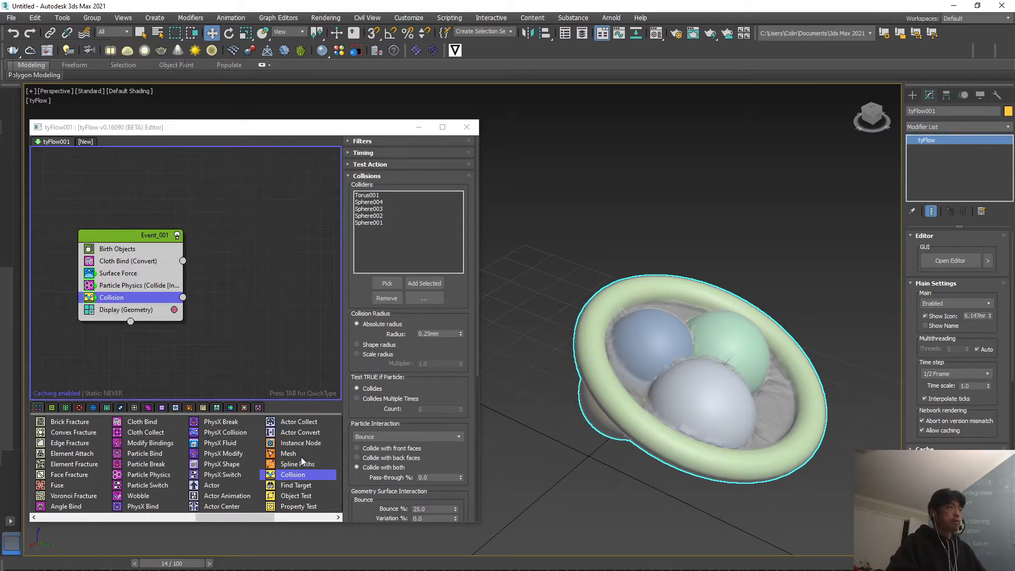
Step: Insert a Mesh operator below Collision in Event_001 and close the tyFlow editor
{"action": "left_click_drag", "start_coordinate": [290, 455], "coordinate": [226, 381]}
{"action": "left_click_drag", "start_coordinate": [130, 306], "coordinate": [125, 306]}
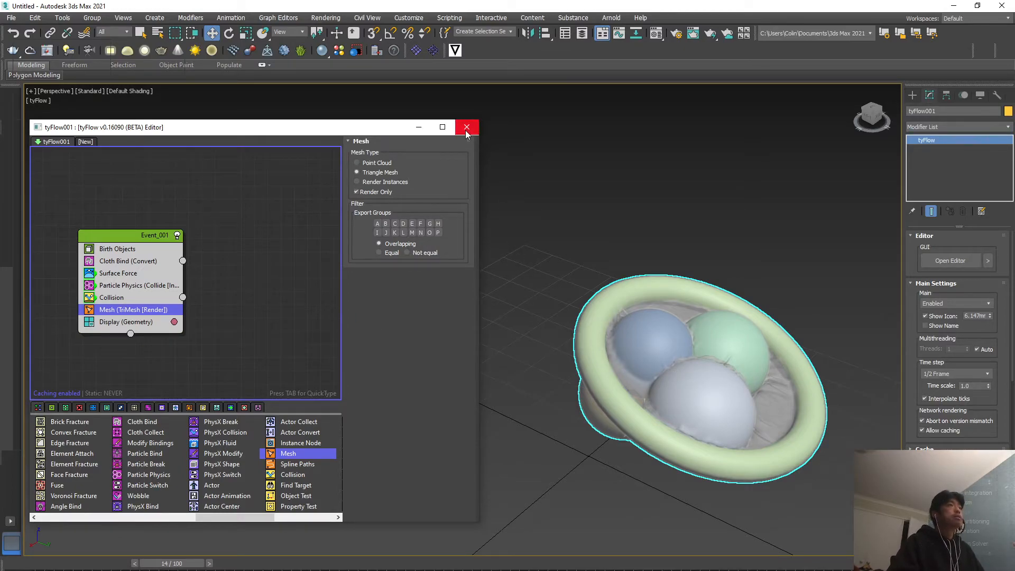
{"action": "left_click", "coordinate": [467, 128]}
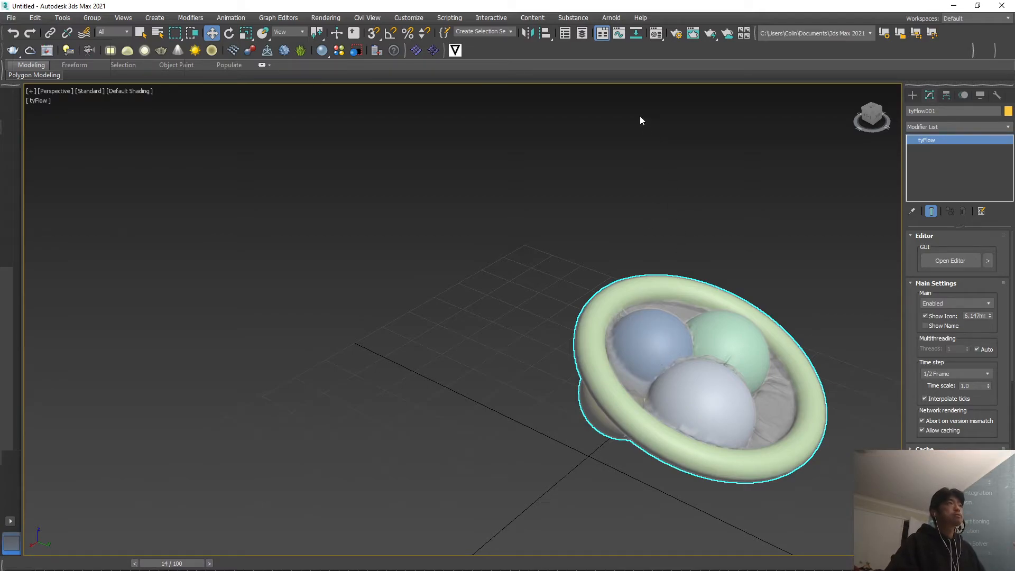
Step: Open the Material Editor and set the diffuse color of the VRayMtl Material #26 to black
{"action": "left_click", "coordinate": [656, 34]}
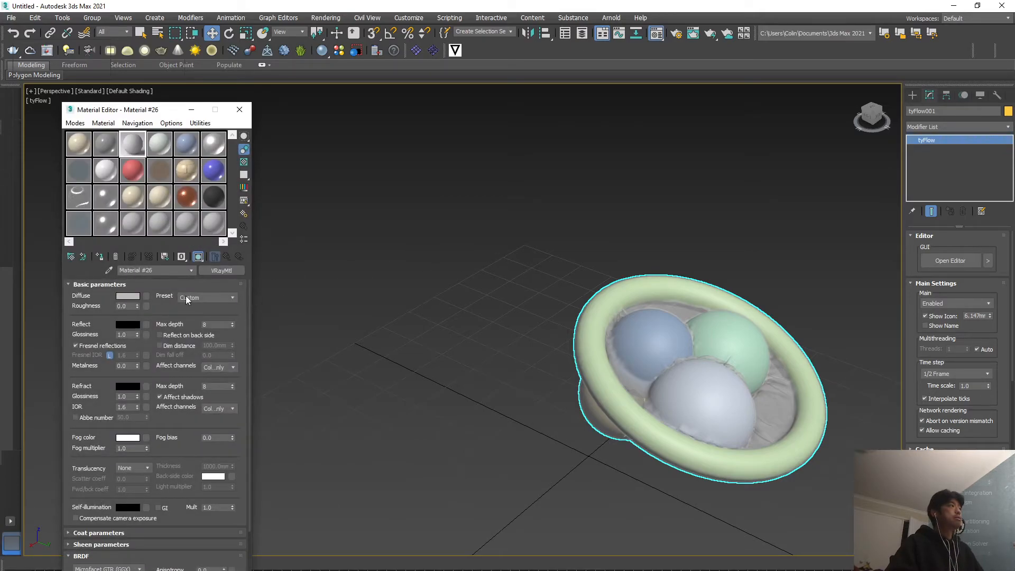
{"action": "middle_click_drag", "start_coordinate": [544, 344], "coordinate": [612, 377], "text": "alt"}
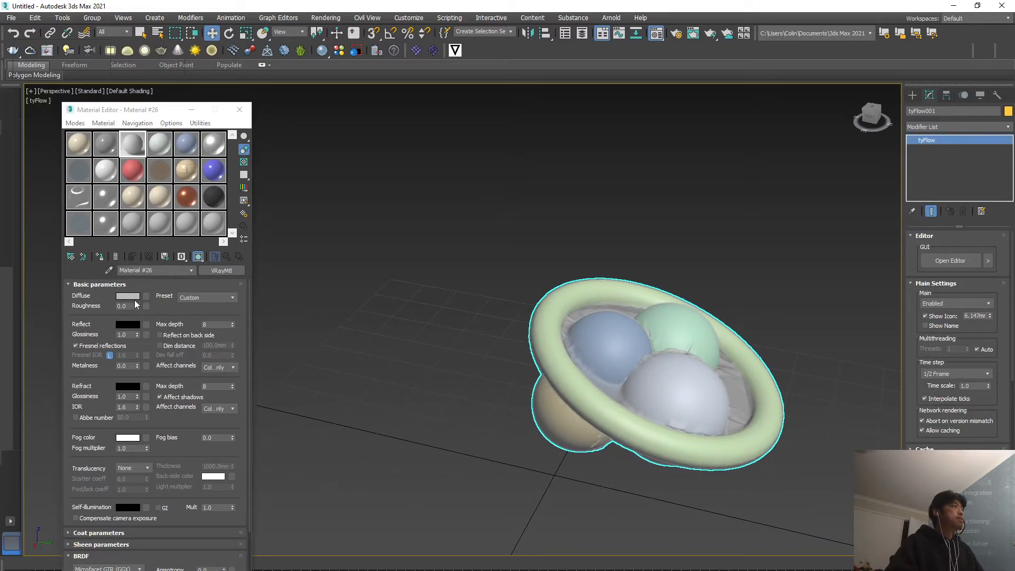
{"action": "left_click", "coordinate": [128, 297]}
{"action": "left_click_drag", "start_coordinate": [315, 118], "coordinate": [315, 71]}
{"action": "left_click", "coordinate": [392, 162]}
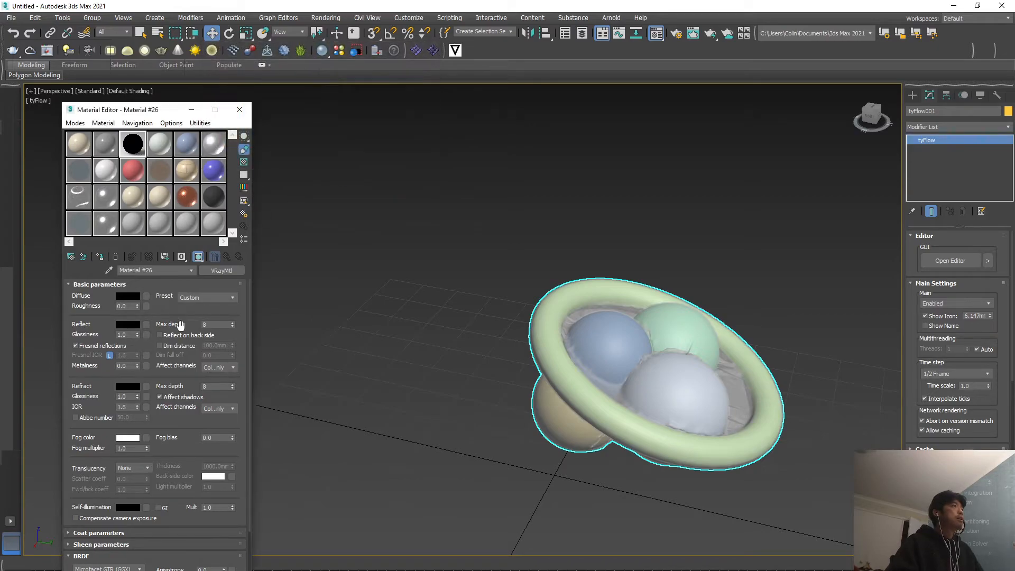
Step: Set Material #26's reflection max depth to 2 and its reflection color to pure white (255)
{"action": "left_click", "coordinate": [233, 322]}
{"action": "left_click", "coordinate": [233, 326]}
{"action": "left_click", "coordinate": [233, 326]}
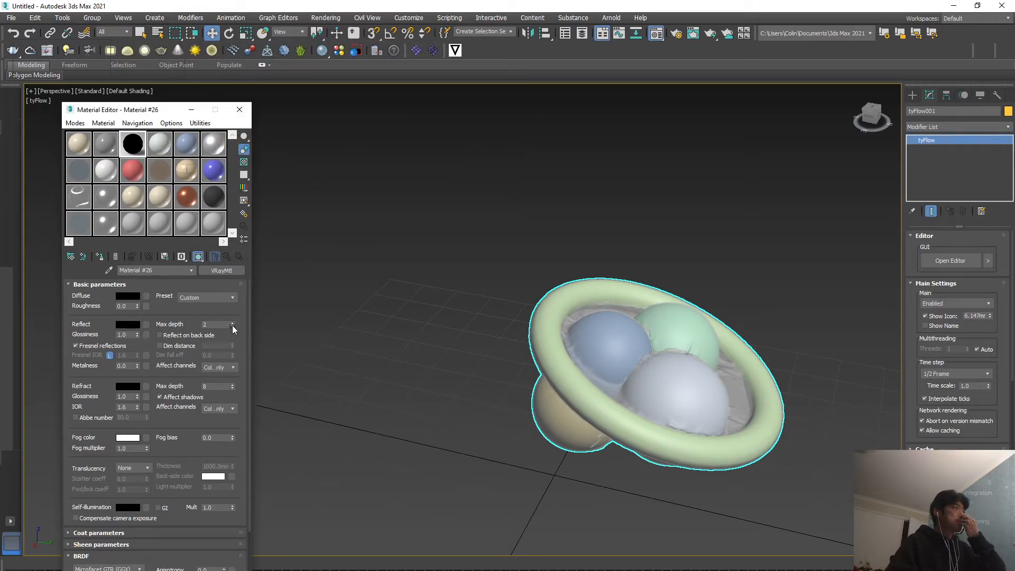
{"action": "left_click", "coordinate": [130, 326]}
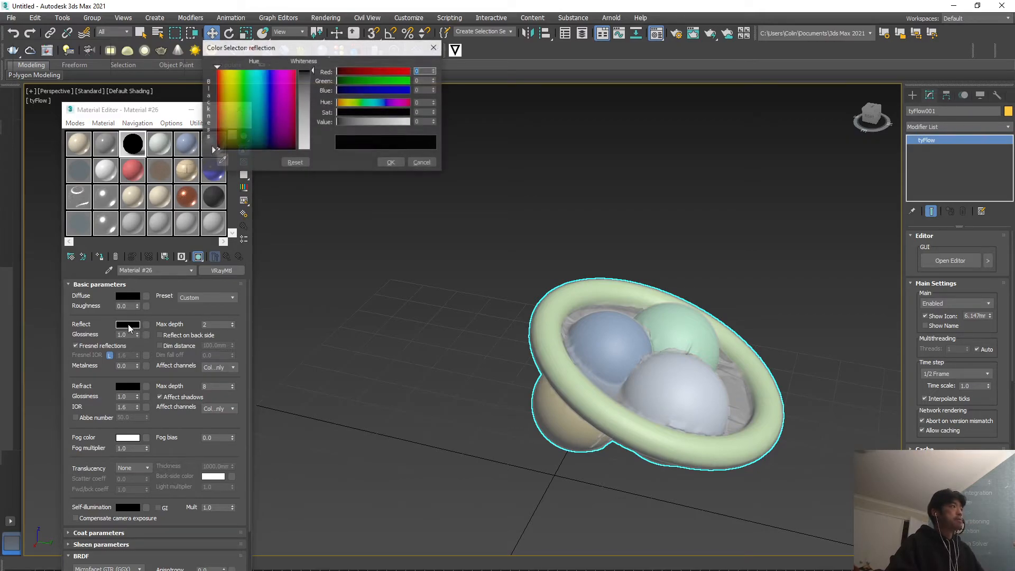
{"action": "left_click", "coordinate": [305, 149]}
{"action": "left_click", "coordinate": [307, 151]}
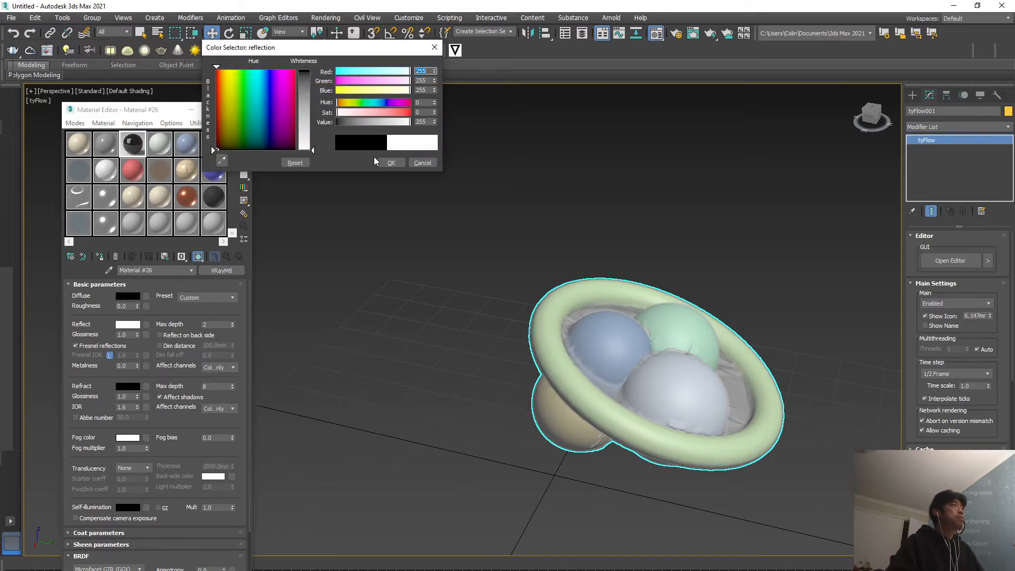
{"action": "left_click", "coordinate": [391, 162]}
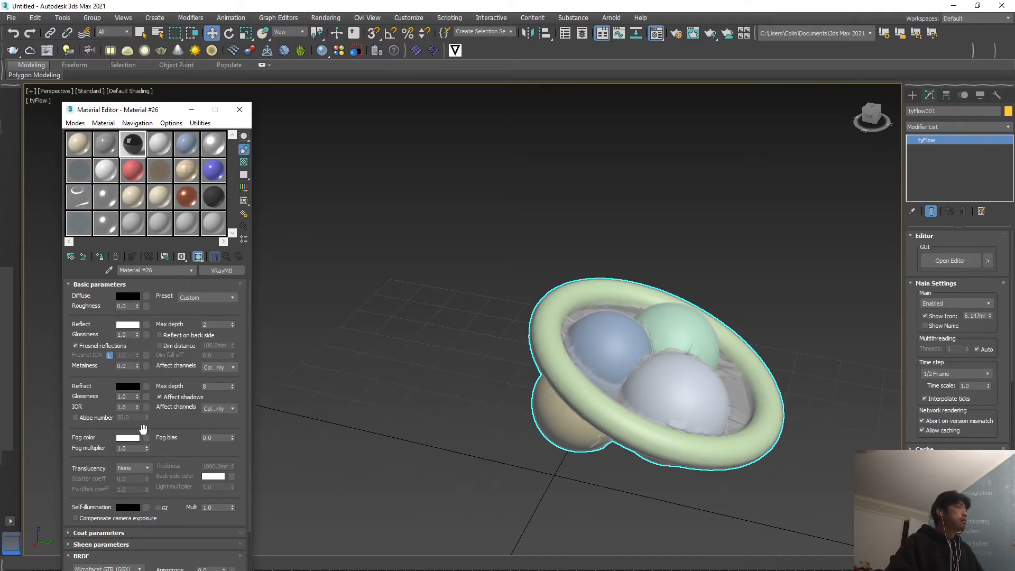
Step: Set Material #26's refraction color to a near-white grey with a value of 223
{"action": "left_click", "coordinate": [133, 388]}
{"action": "left_click", "coordinate": [305, 150]}
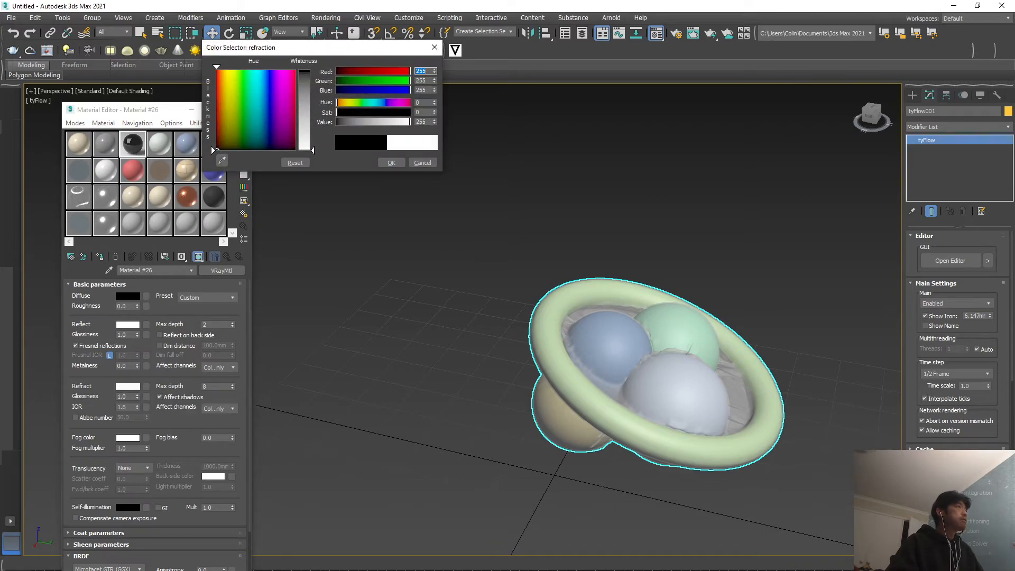
{"action": "left_click_drag", "start_coordinate": [305, 149], "coordinate": [305, 141]}
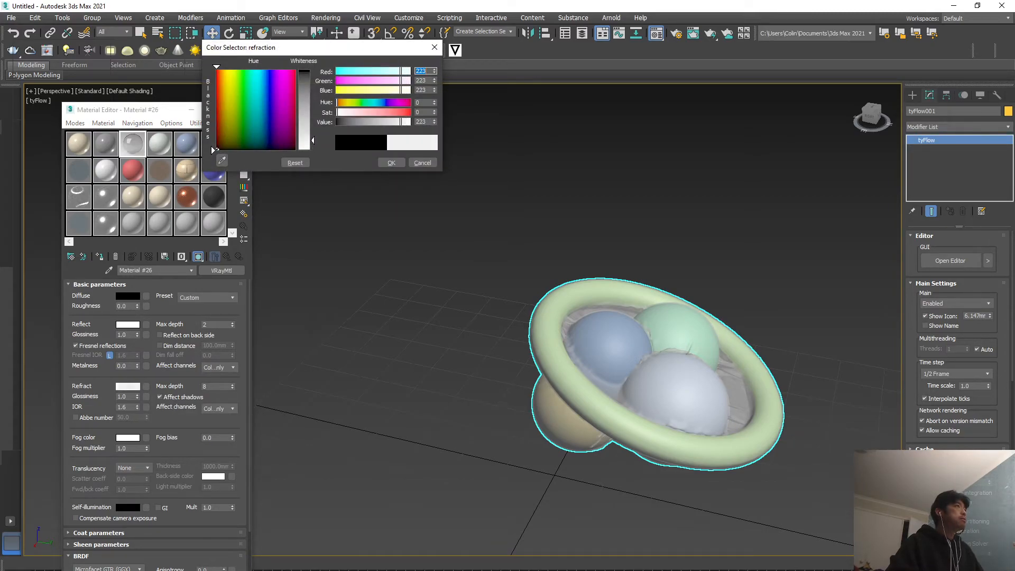
{"action": "left_click", "coordinate": [392, 164]}
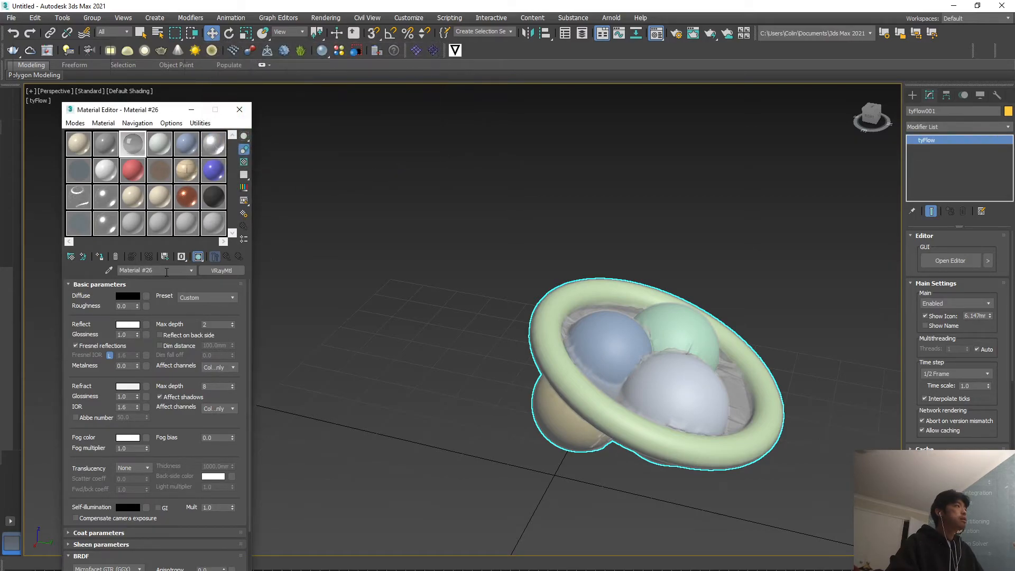
{"action": "left_click", "coordinate": [128, 507]}
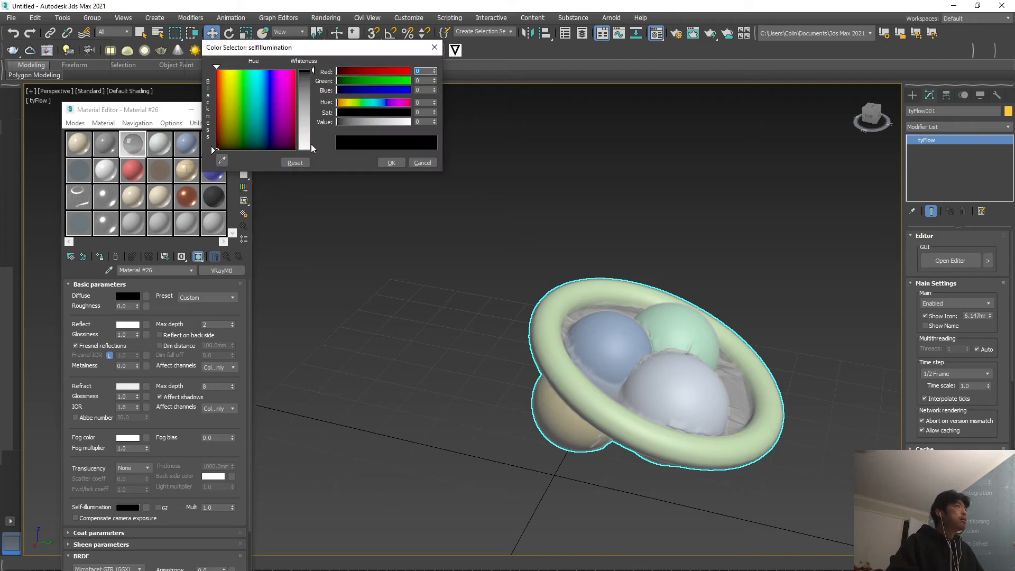
{"action": "left_click_drag", "start_coordinate": [306, 147], "coordinate": [307, 141]}
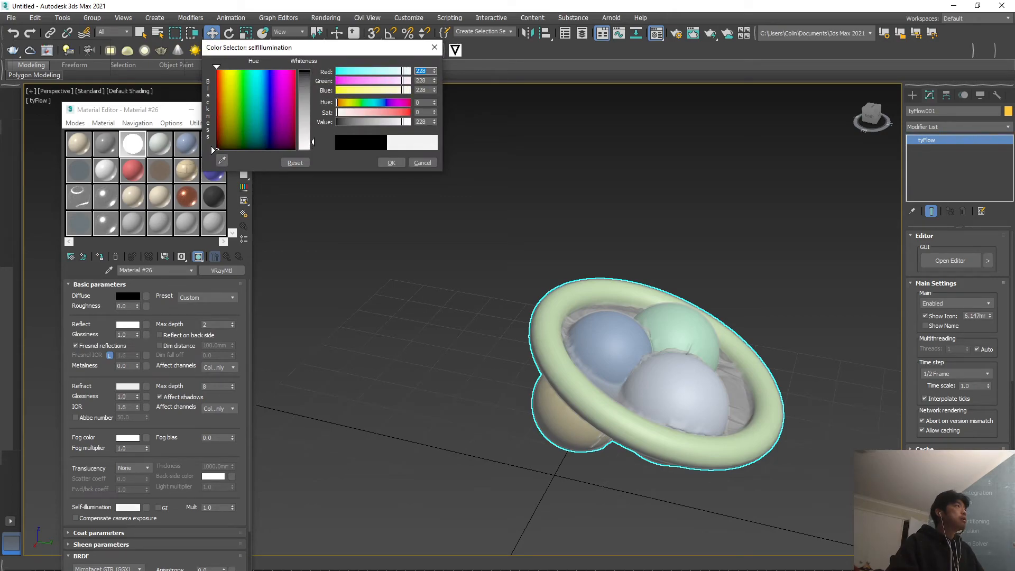
{"action": "left_click", "coordinate": [421, 162]}
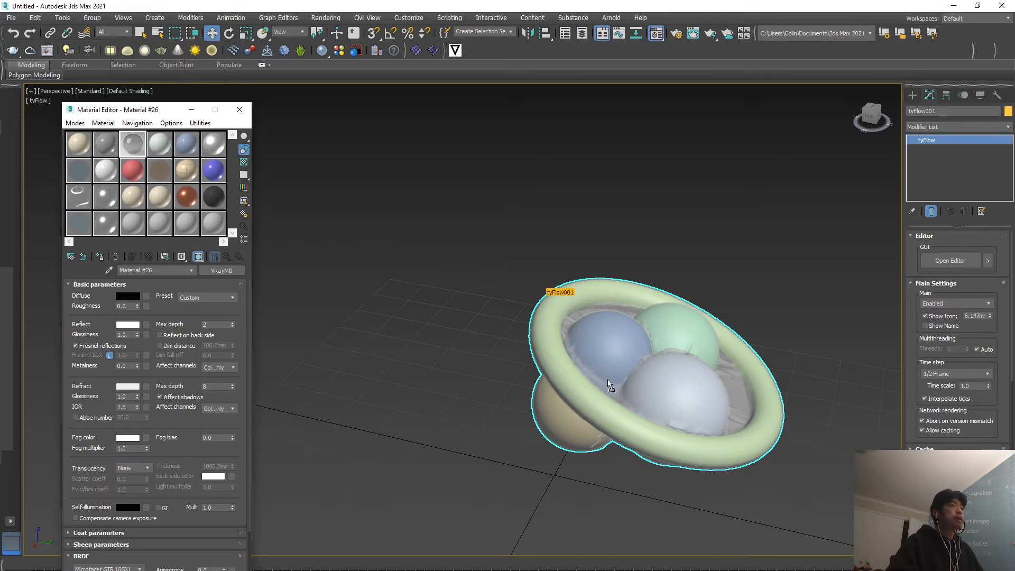
Step: Open the Scene Explorer and hide tyFlow001 to expose the spheres and torus
{"action": "middle_click_drag", "start_coordinate": [609, 386], "coordinate": [512, 388]}
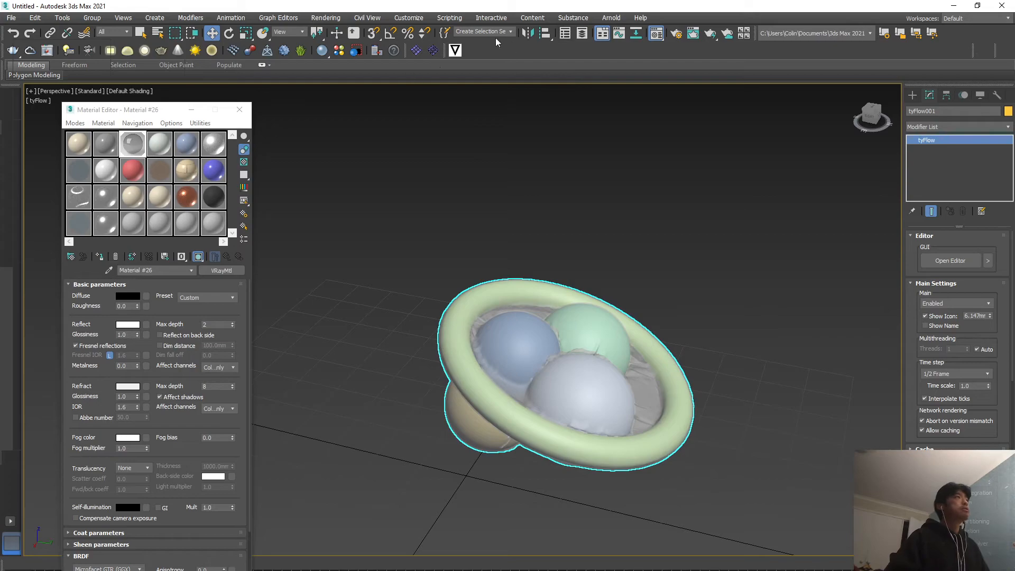
{"action": "left_click_drag", "start_coordinate": [169, 114], "coordinate": [270, 103]}
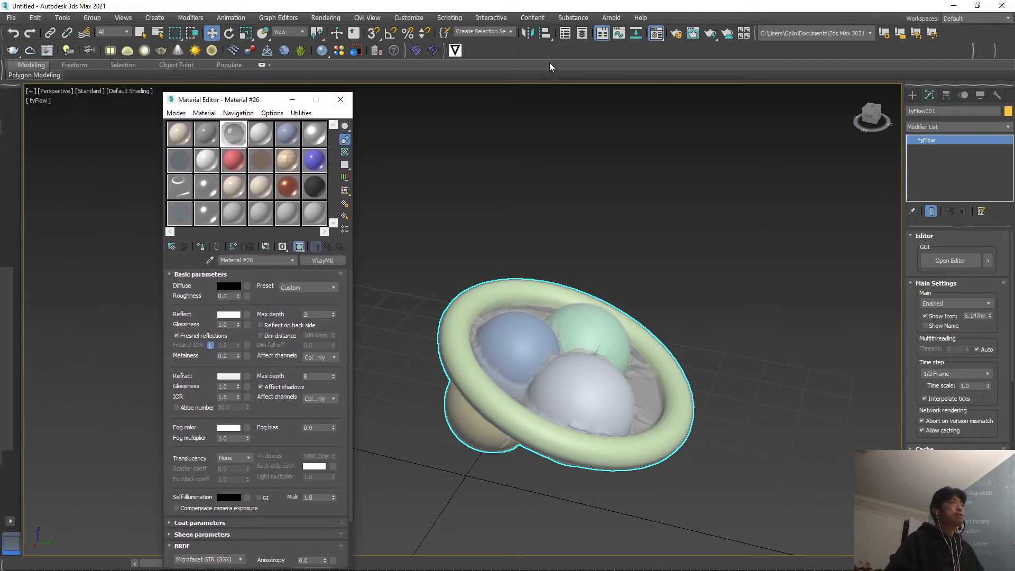
{"action": "left_click", "coordinate": [566, 32]}
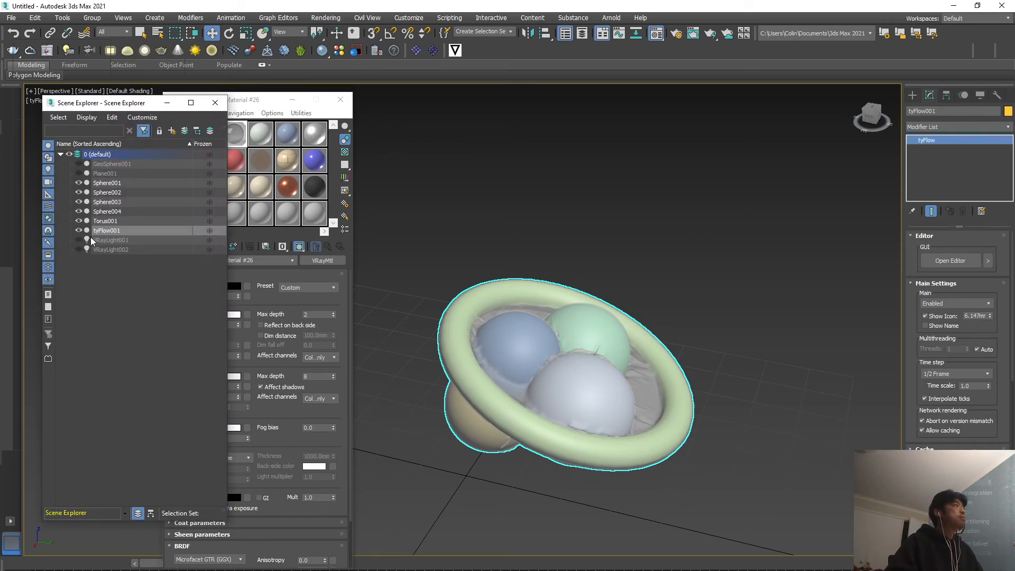
{"action": "left_click", "coordinate": [79, 230]}
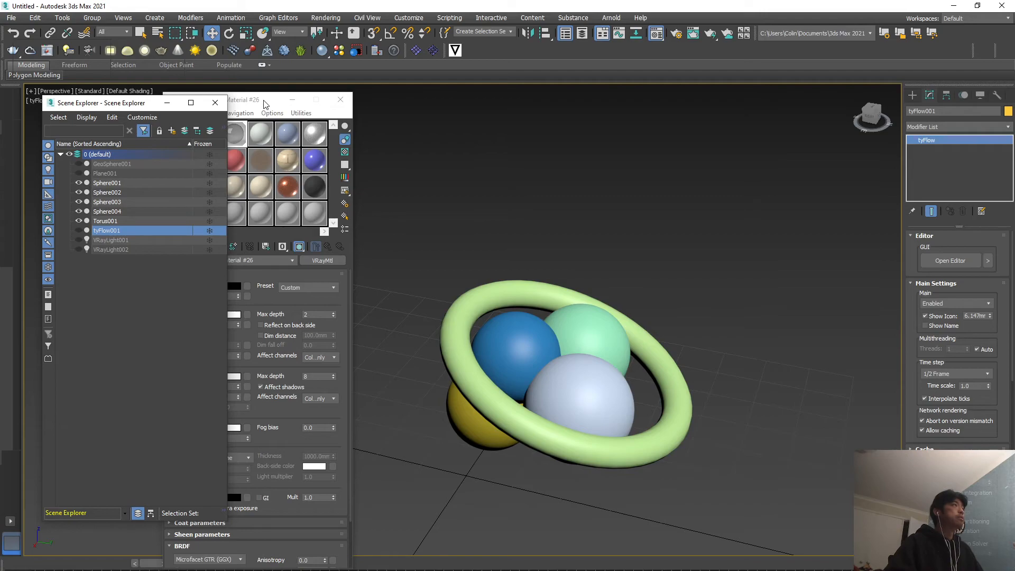
Step: Assign purple, grey-blue, pale green-grey and beige materials to the four spheres and a white material to the torus
{"action": "left_click_drag", "start_coordinate": [318, 164], "coordinate": [512, 345]}
{"action": "left_click_drag", "start_coordinate": [290, 140], "coordinate": [569, 328]}
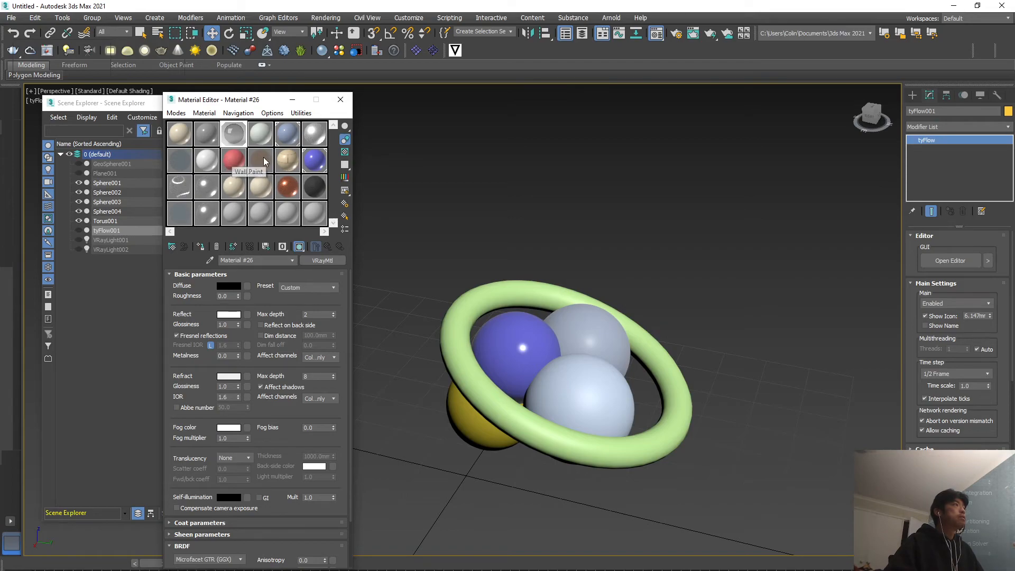
{"action": "left_click_drag", "start_coordinate": [260, 133], "coordinate": [607, 407]}
{"action": "left_click_drag", "start_coordinate": [206, 164], "coordinate": [472, 357]}
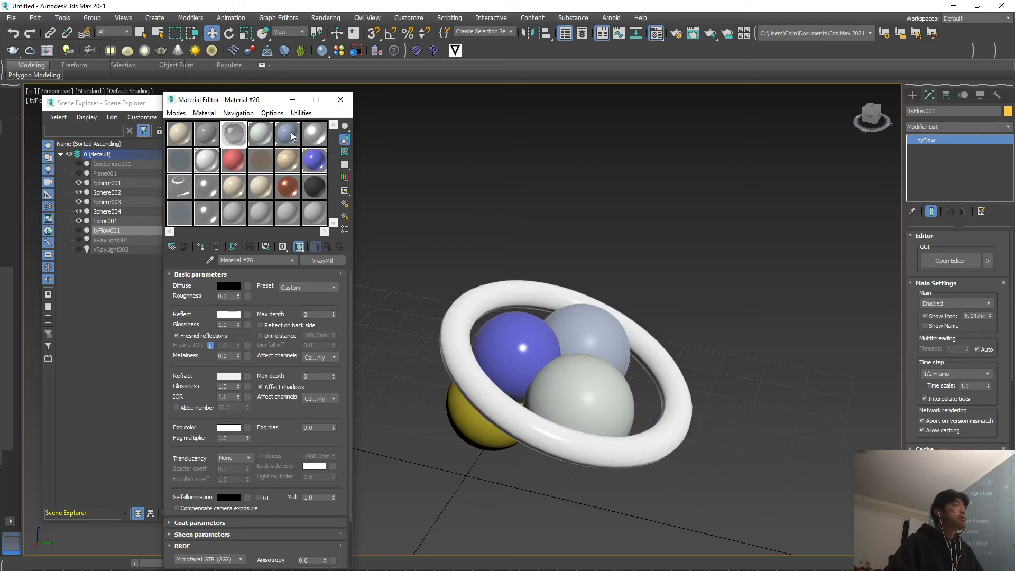
{"action": "left_click_drag", "start_coordinate": [245, 194], "coordinate": [470, 410]}
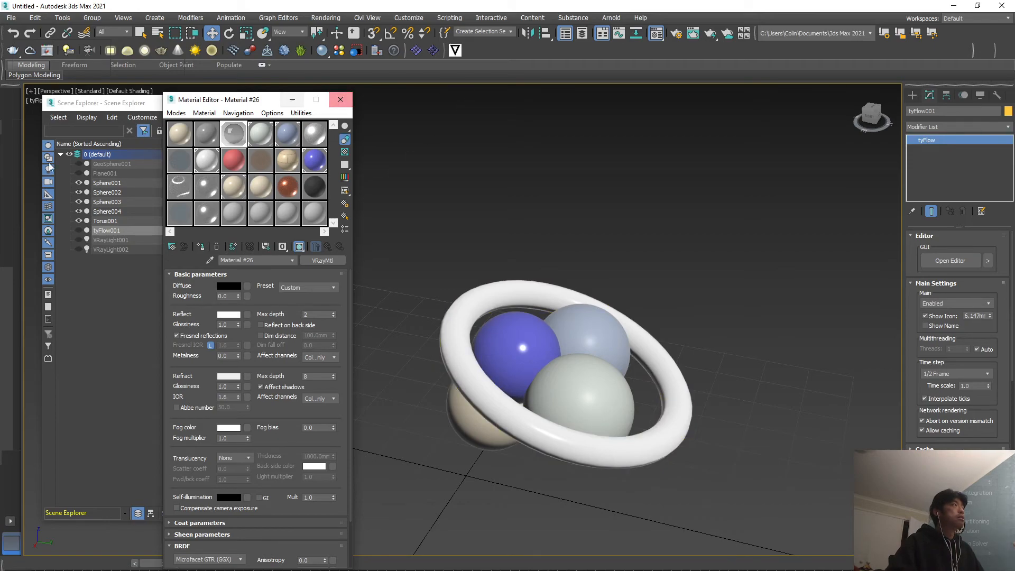
Step: Unhide tyFlow001, Plane001, VRayLight001 and VRayLight002
{"action": "left_click", "coordinate": [79, 232]}
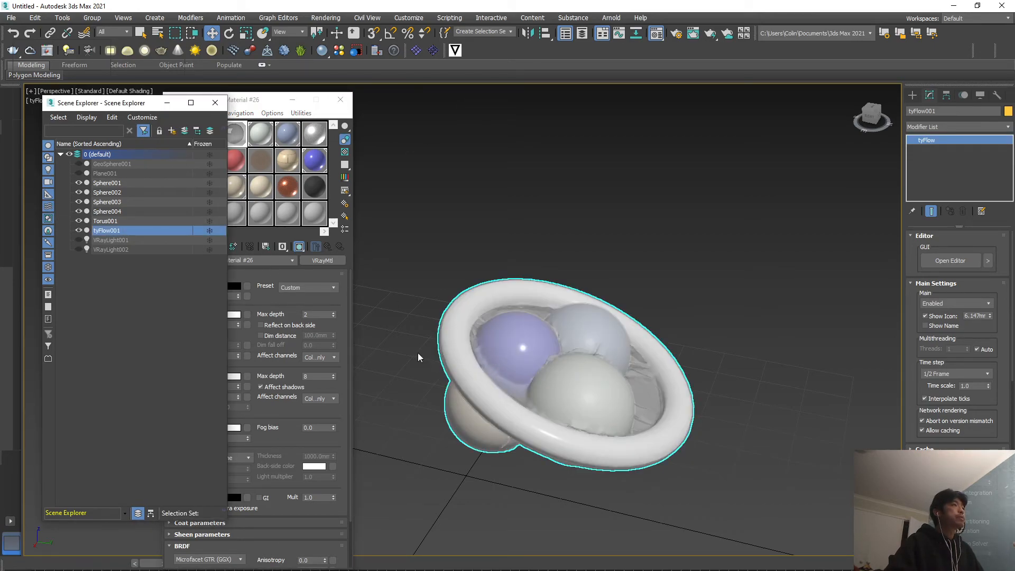
{"action": "left_click", "coordinate": [79, 173]}
{"action": "left_click", "coordinate": [80, 241]}
{"action": "left_click", "coordinate": [79, 249]}
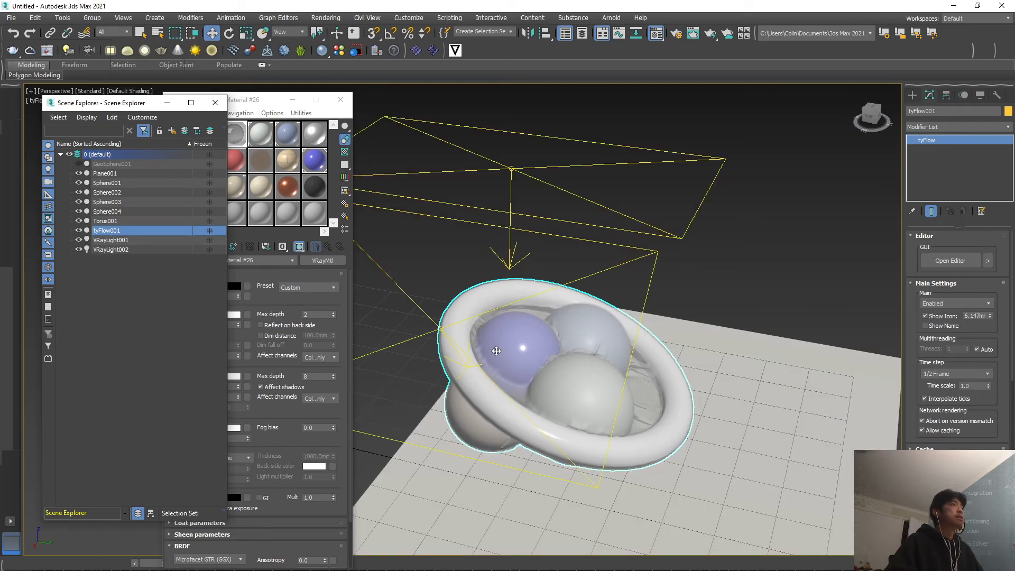
Step: Select the ground plane and move it along its Y axis to sit beneath the wrapped spheres and torus
{"action": "scroll", "coordinate": [561, 372], "scroll_direction": "down", "scroll_amount": 3}
{"action": "middle_click_drag", "start_coordinate": [580, 380], "coordinate": [632, 387]}
{"action": "left_click", "coordinate": [724, 475]}
{"action": "left_click_drag", "start_coordinate": [699, 445], "coordinate": [614, 423]}
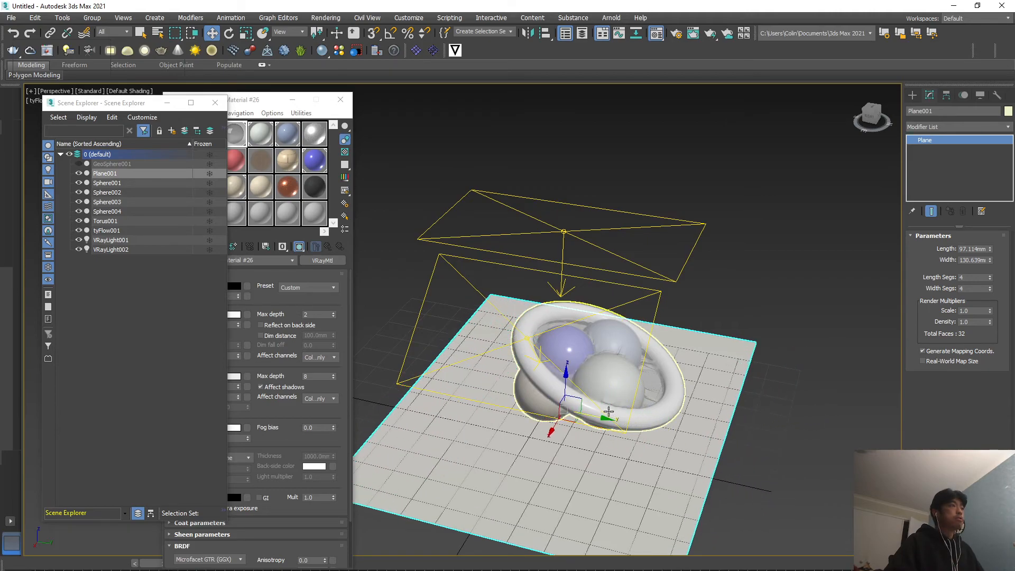
Step: Close the Scene Explorer and start an interactive render in the perspective viewport, viewing the wrapped objects from another angle
{"action": "left_click", "coordinate": [214, 102]}
{"action": "left_click_drag", "start_coordinate": [248, 96], "coordinate": [195, 105]}
{"action": "left_click", "coordinate": [90, 91]}
{"action": "left_click", "coordinate": [120, 114]}
{"action": "middle_click_drag", "start_coordinate": [645, 409], "coordinate": [552, 390], "text": "alt"}
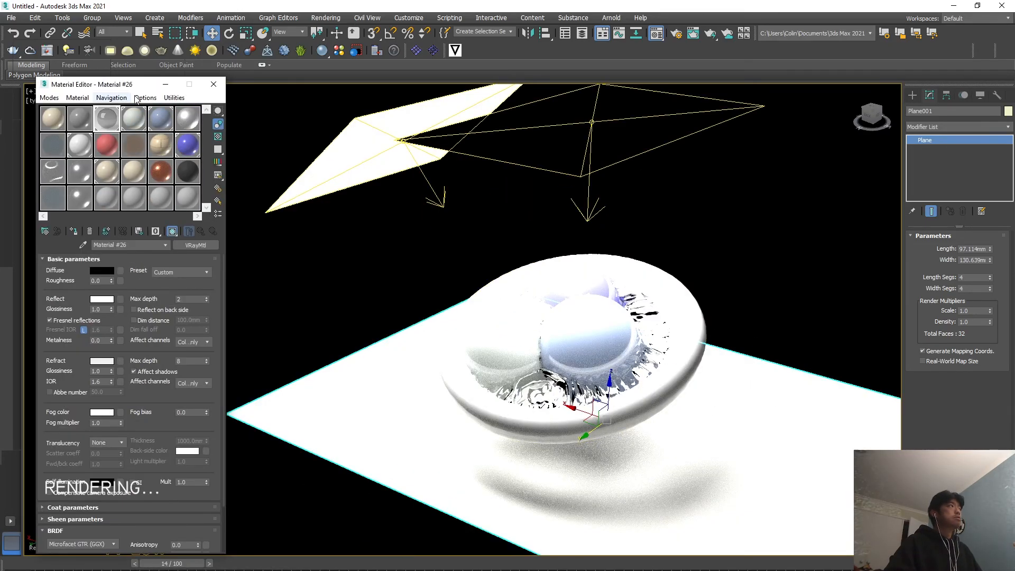
Step: Stop the interactive viewport render and hide VRayLight001 in the Scene Explorer
{"action": "left_click_drag", "start_coordinate": [118, 83], "coordinate": [146, 247]}
{"action": "left_click", "coordinate": [99, 93]}
{"action": "left_click", "coordinate": [120, 114]}
{"action": "left_click", "coordinate": [565, 33]}
{"action": "left_click", "coordinate": [85, 241]}
Step: Assign the black material to the torus and the red material to the sphere nearest the ring's front edge
{"action": "left_click_drag", "start_coordinate": [197, 195], "coordinate": [656, 394]}
{"action": "left_click_drag", "start_coordinate": [116, 169], "coordinate": [502, 347]}
{"action": "left_click", "coordinate": [339, 254]}
{"action": "left_click", "coordinate": [240, 247]}
Step: Move the Scene Explorer clear of the model and restart the interactive render in the perspective viewport
{"action": "left_click_drag", "start_coordinate": [111, 245], "coordinate": [103, 139]}
{"action": "left_click", "coordinate": [91, 92]}
{"action": "left_click", "coordinate": [135, 118]}
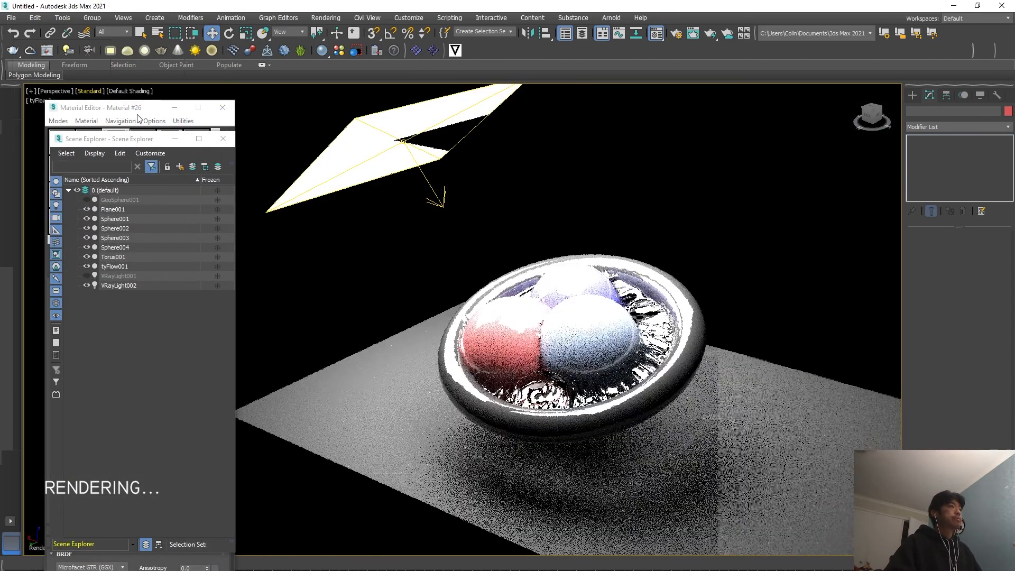